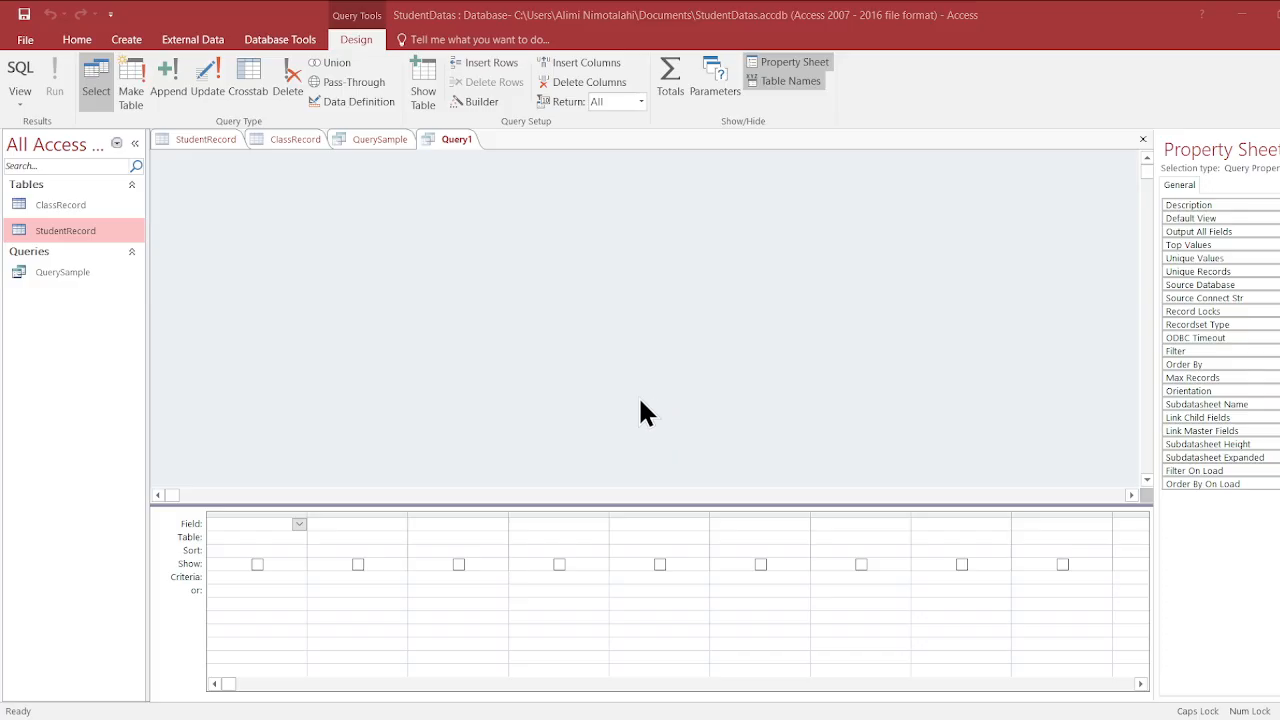
- Add the ClassRecord and StudentRecord tables to the Query1 design and bring StudentRecord's ClassID field into view
click(683, 698)
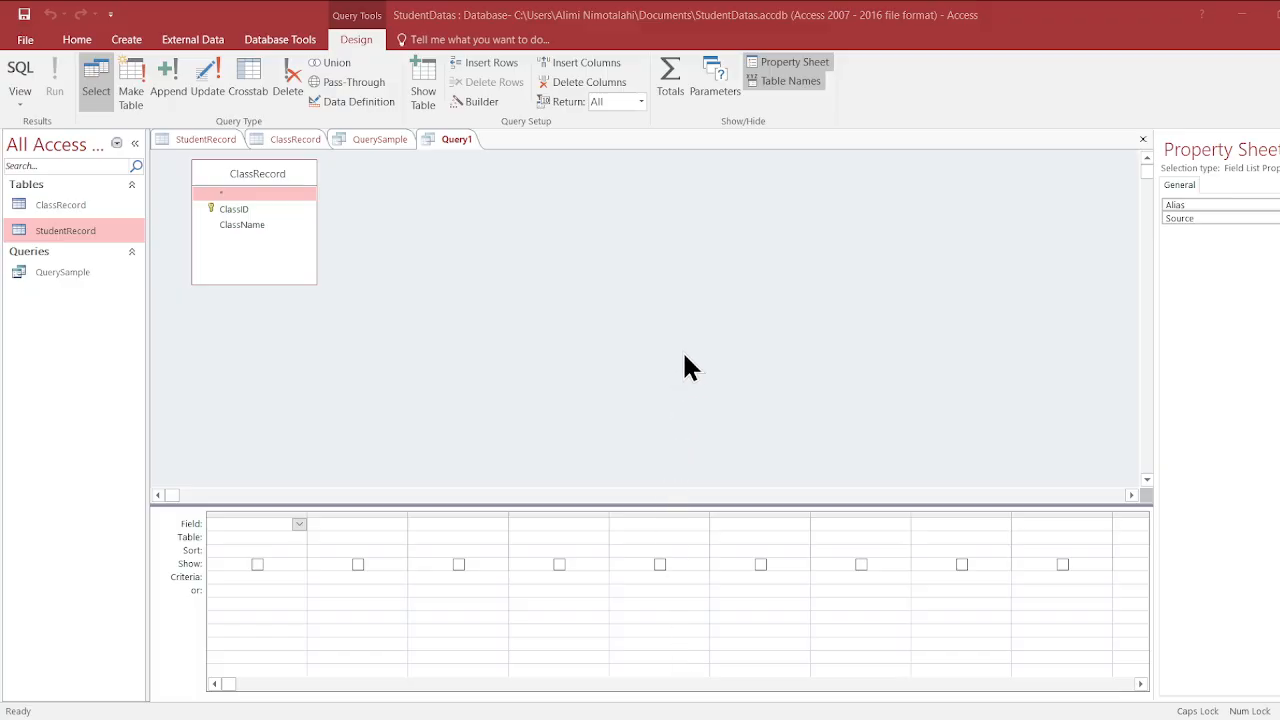
click(692, 708)
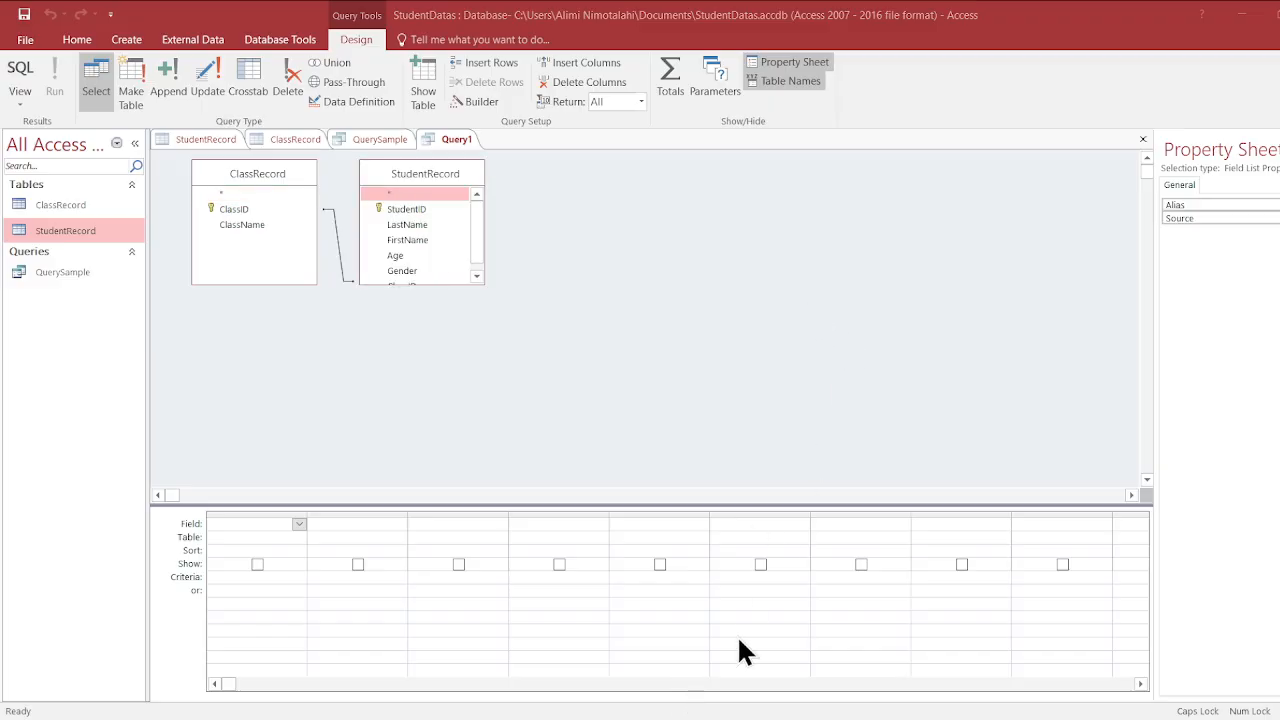
click(757, 706)
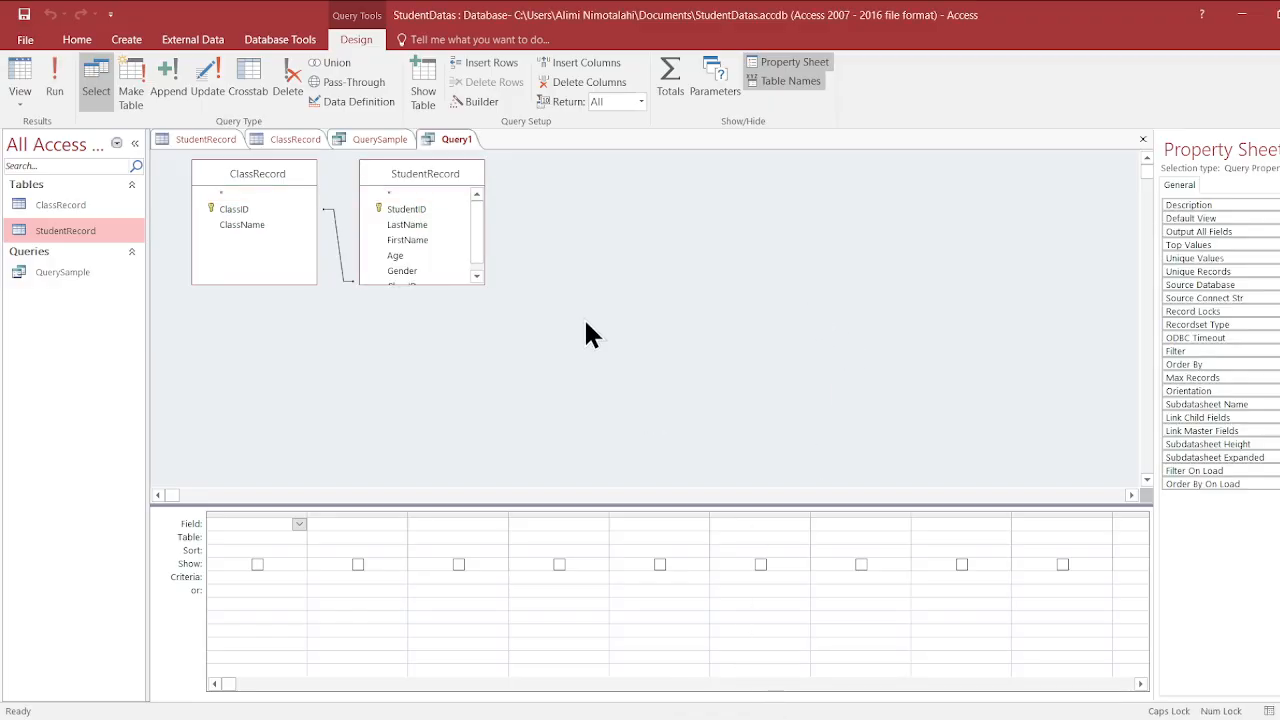
scroll(444, 275, down, 1)
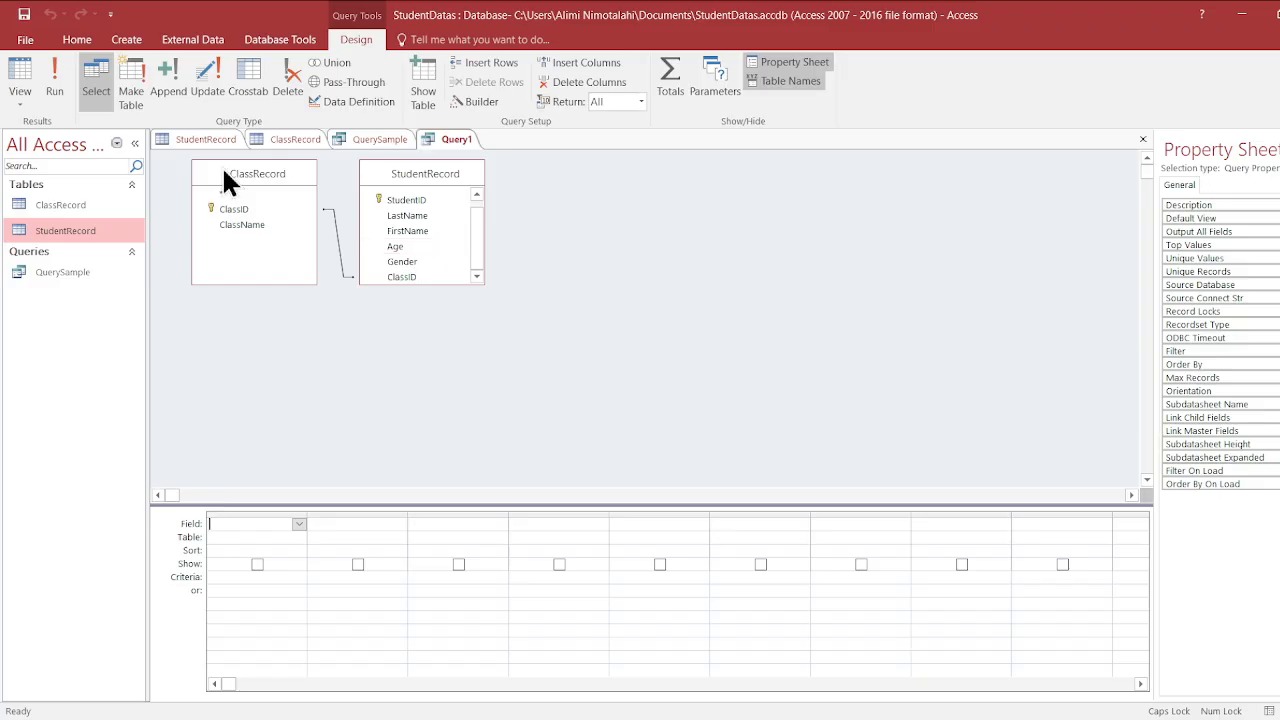
- Examine the ClassID values in the StudentRecord table, including records STD007 and STD008, and return to Query1
click(212, 142)
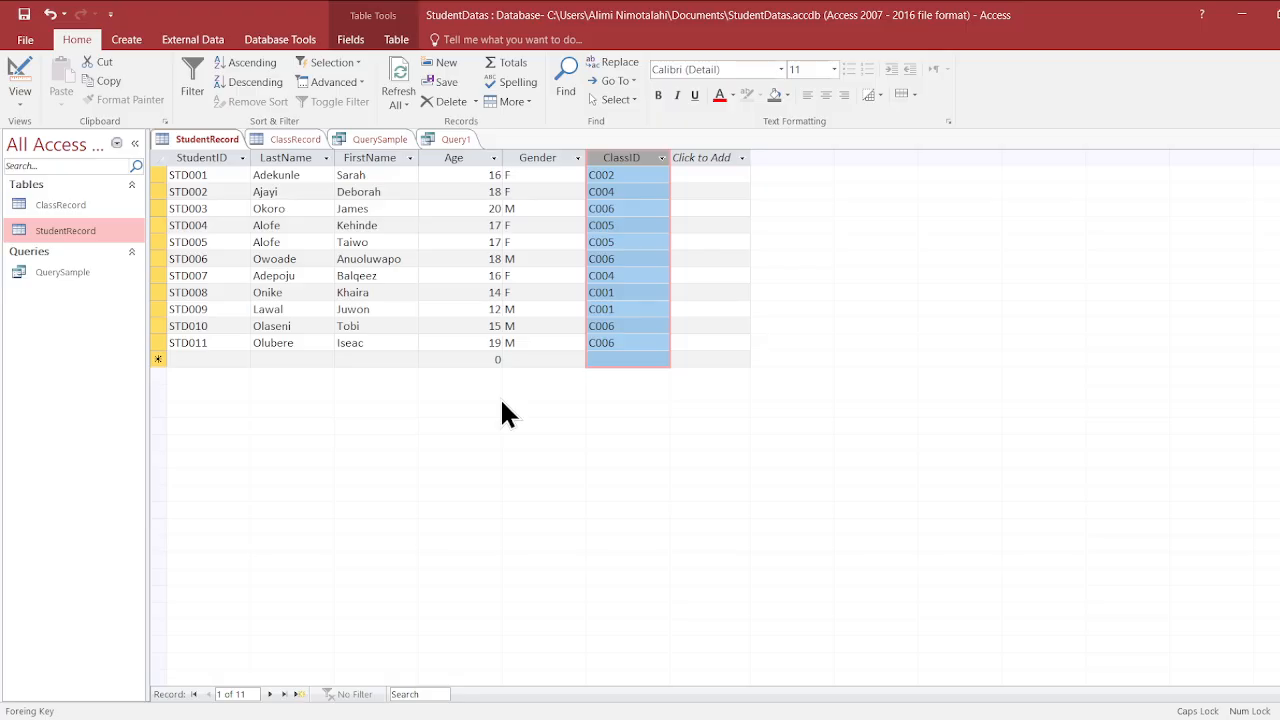
click(651, 272)
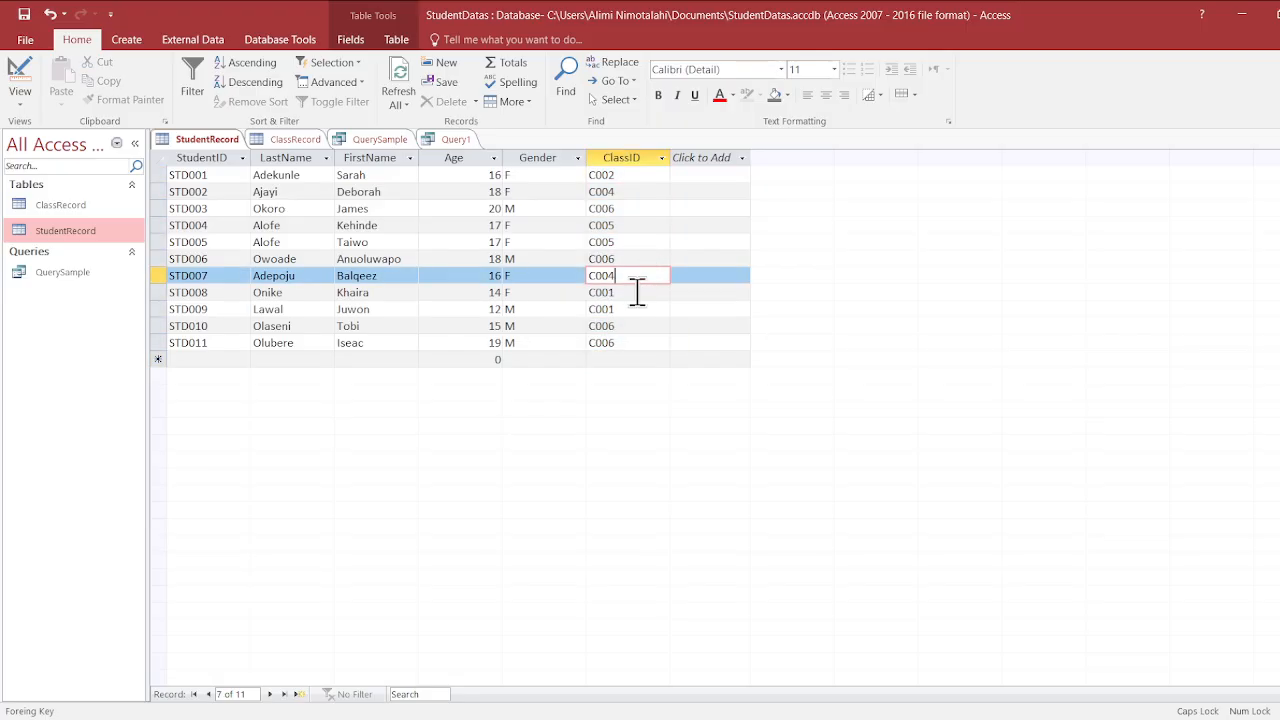
click(634, 292)
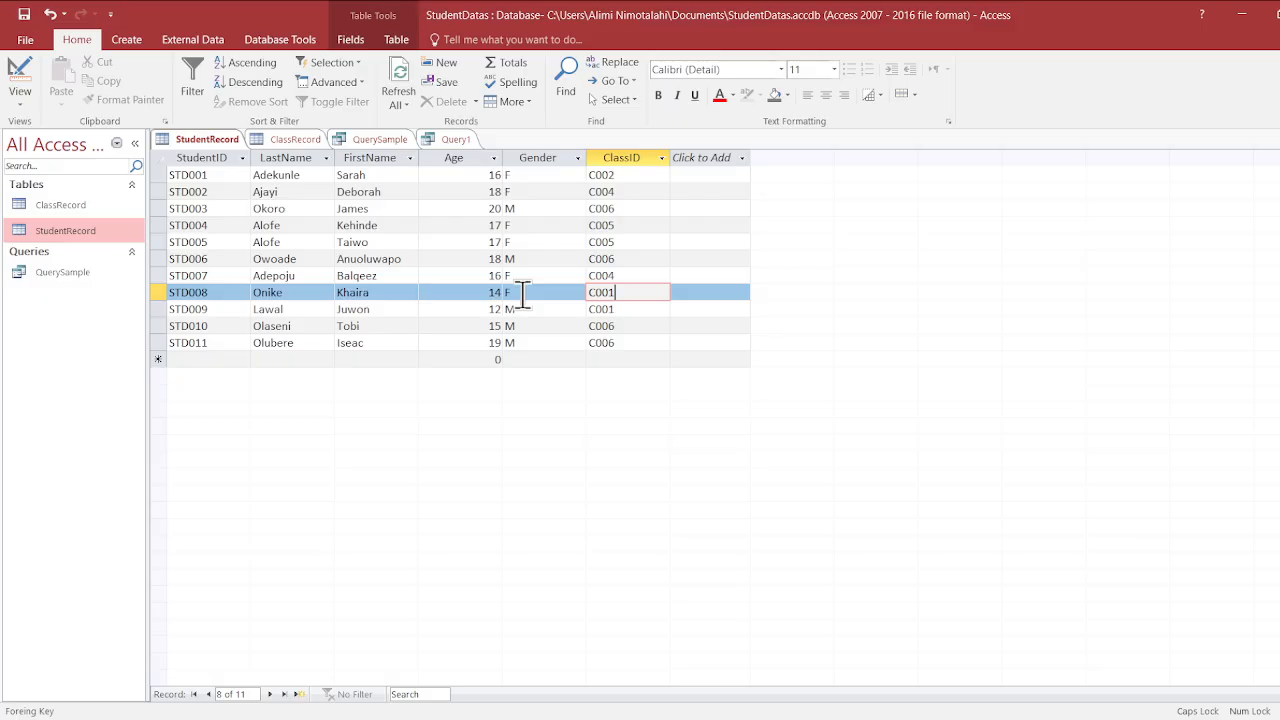
click(457, 139)
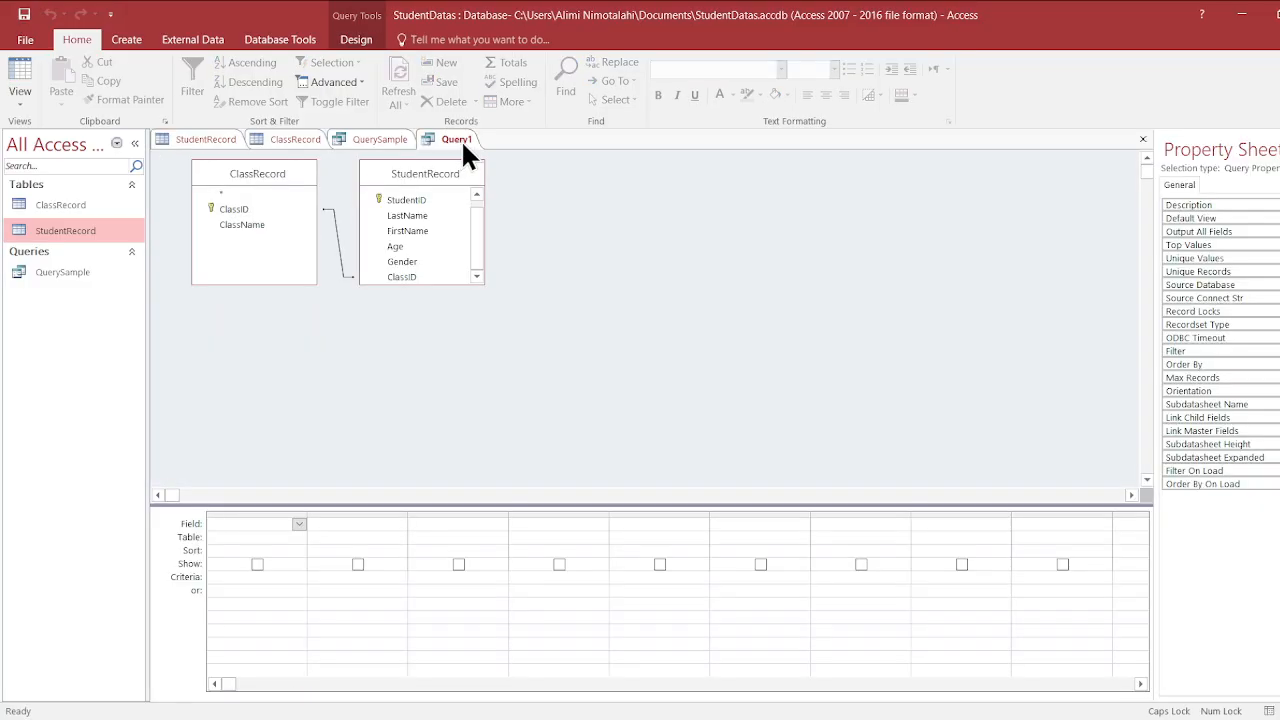
- Create another query in Design view and add the ClassRecord and StudentRecord tables to it
click(128, 42)
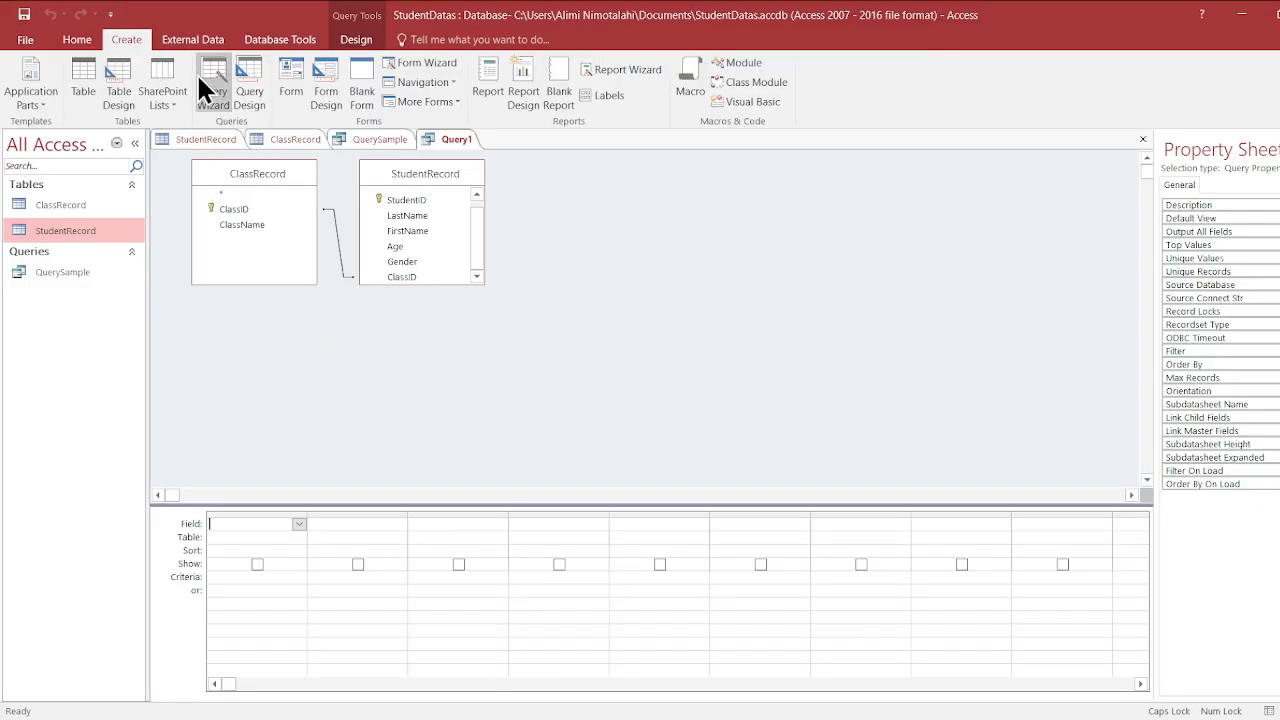
click(261, 103)
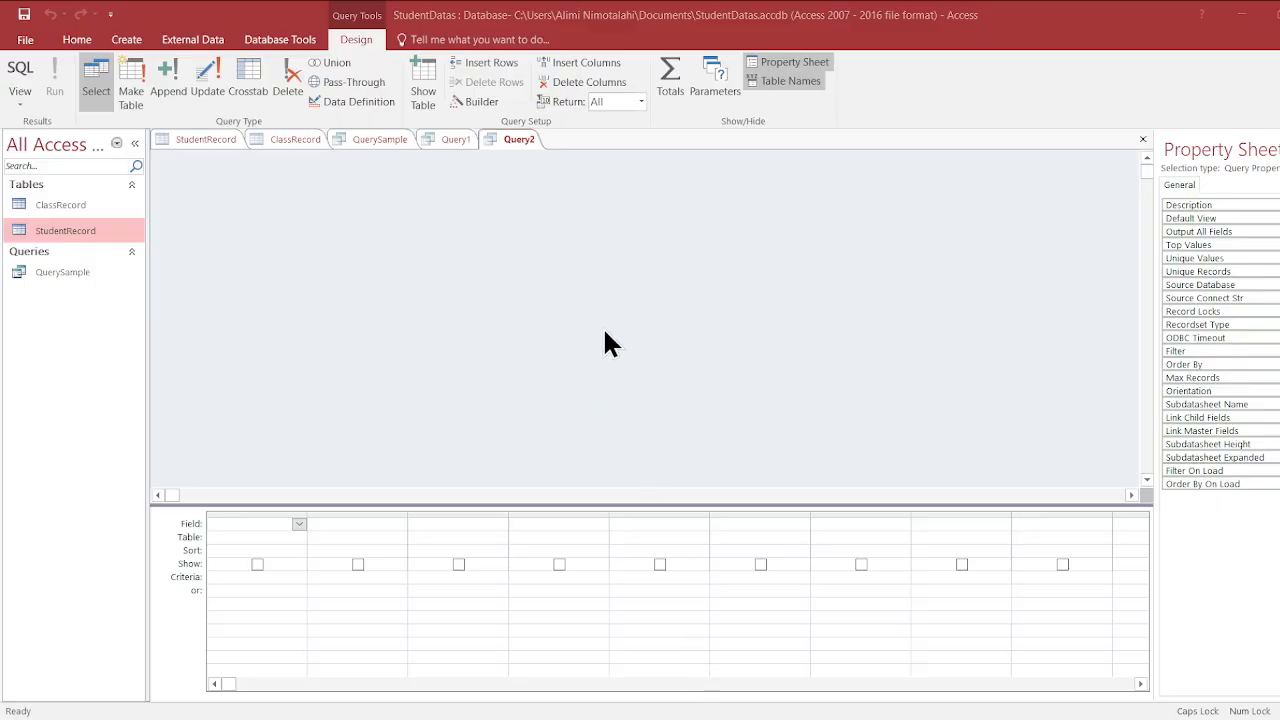
click(705, 701)
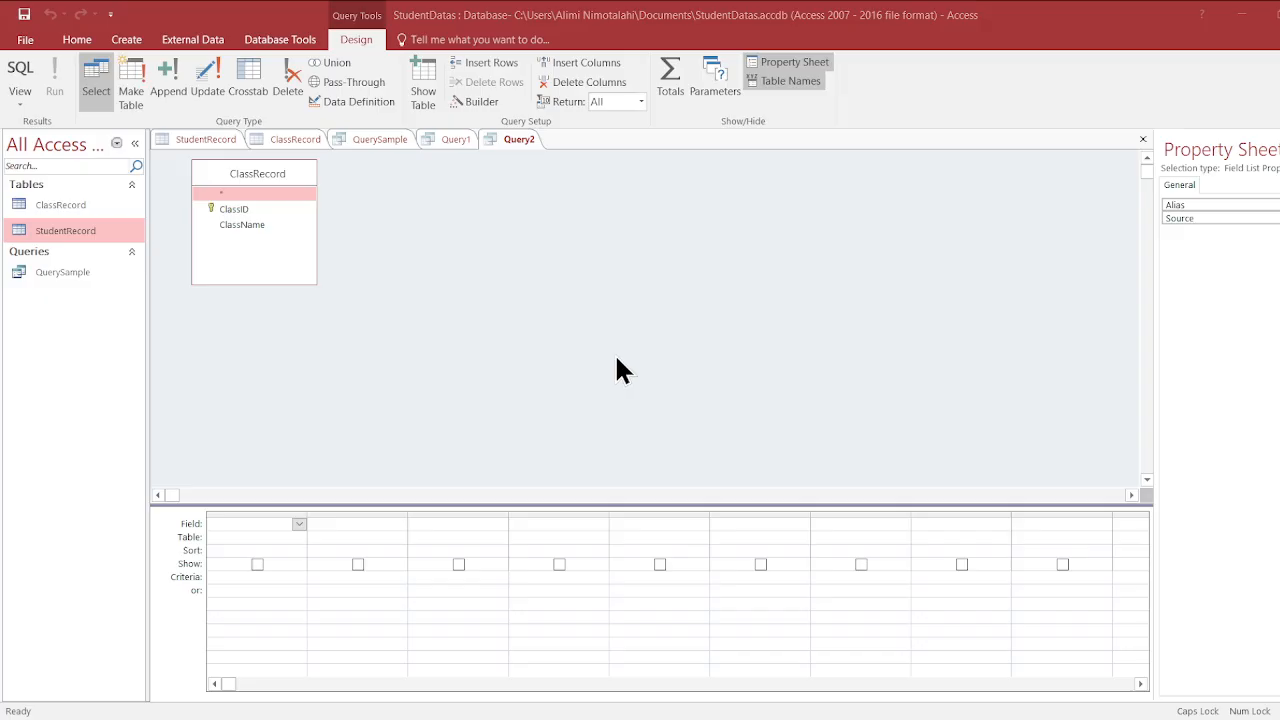
click(717, 700)
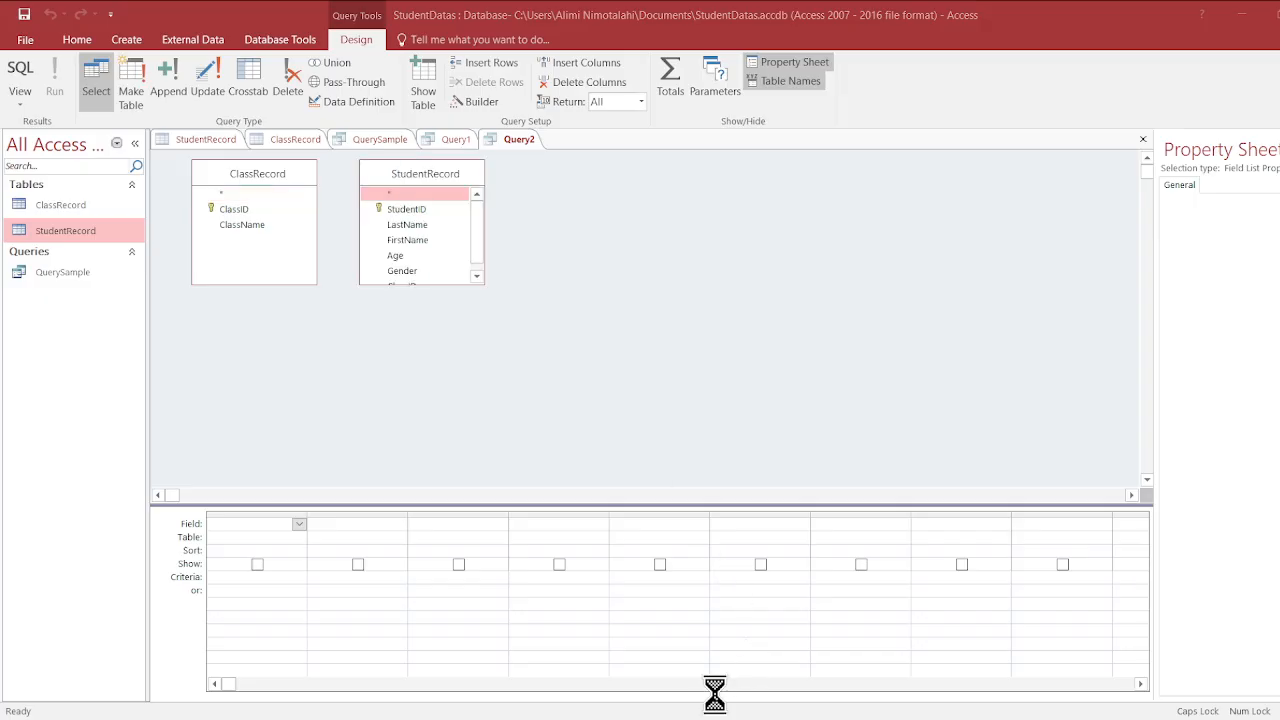
click(784, 296)
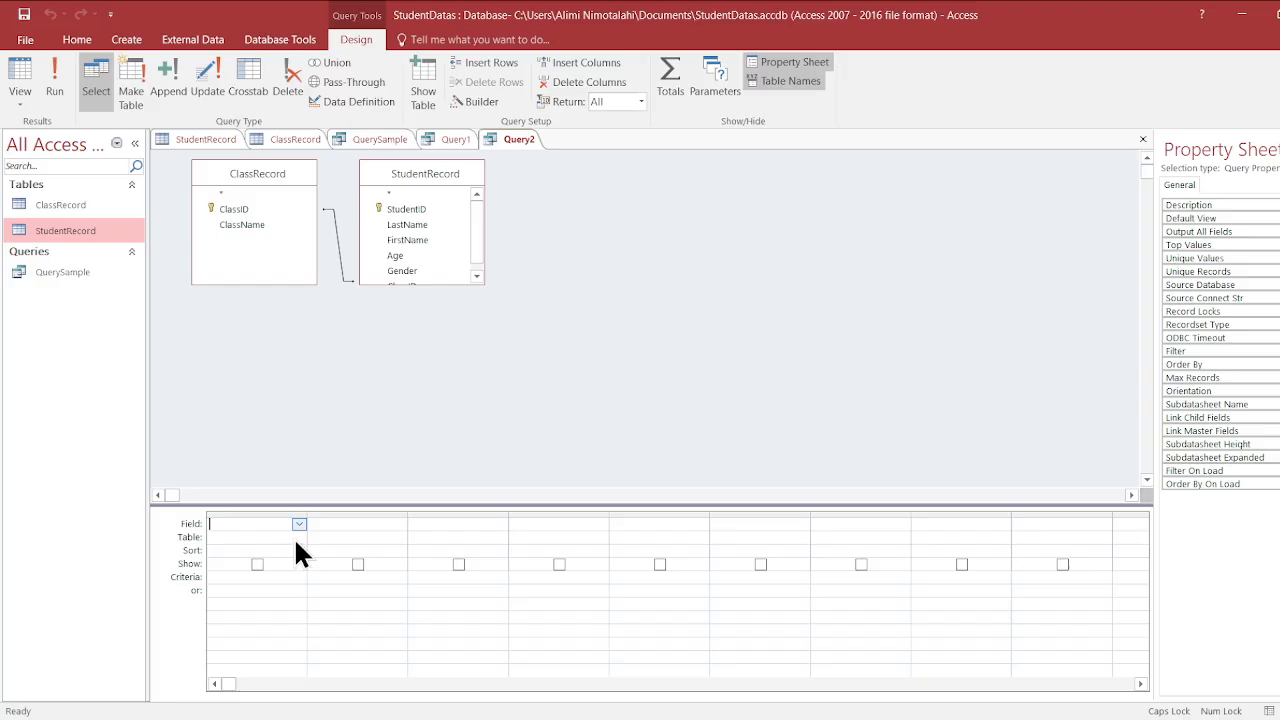
- Add the LastName, FirstName and Gender fields from StudentRecord to the first three query columns, all shown in the results
click(281, 603)
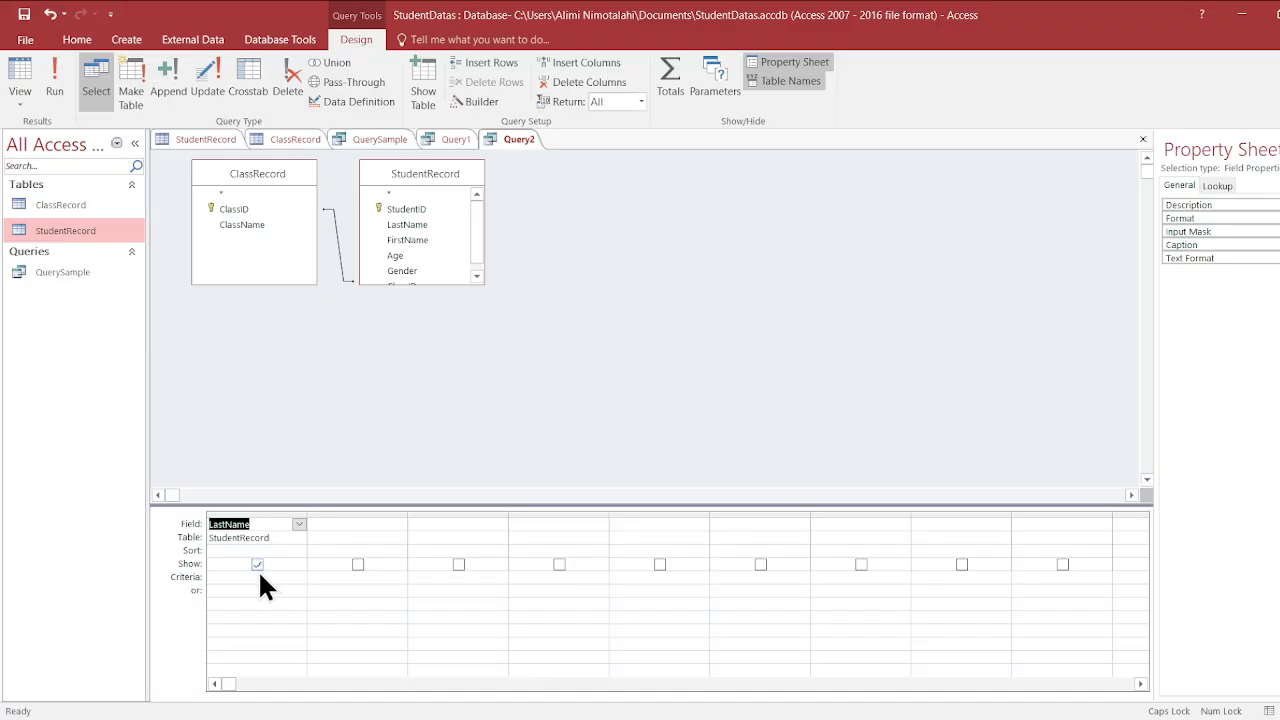
click(257, 563)
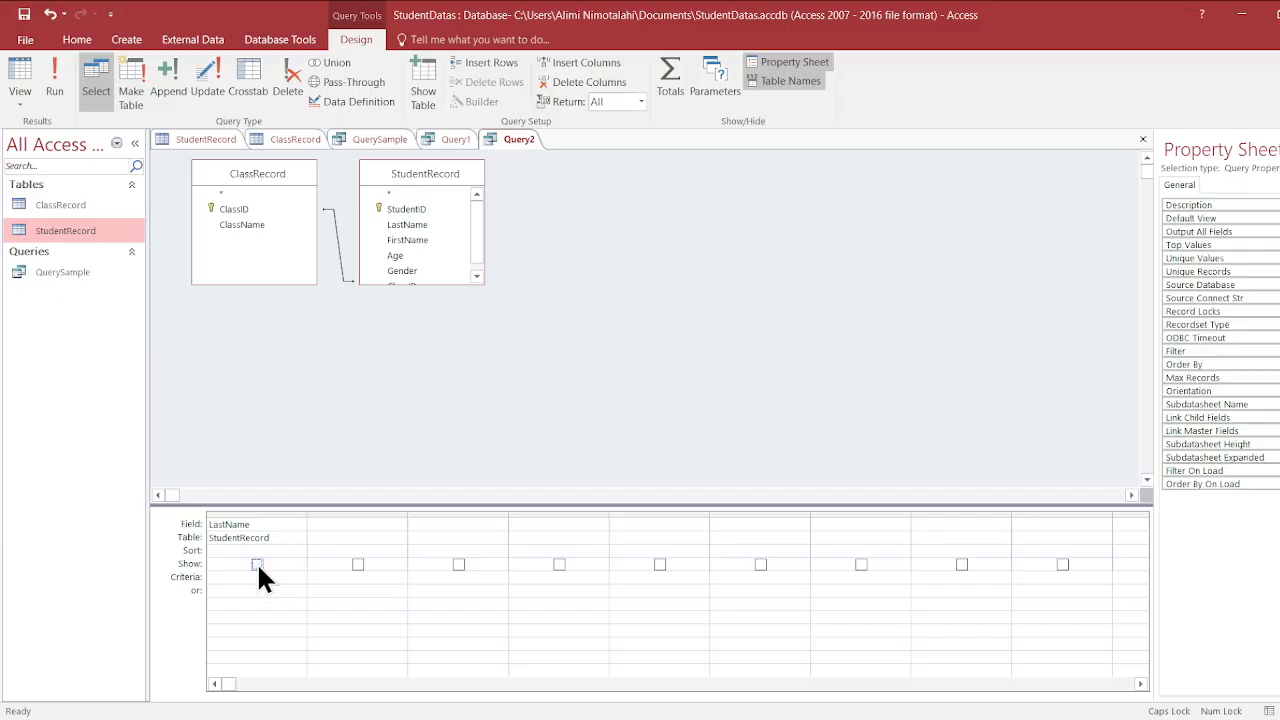
click(257, 563)
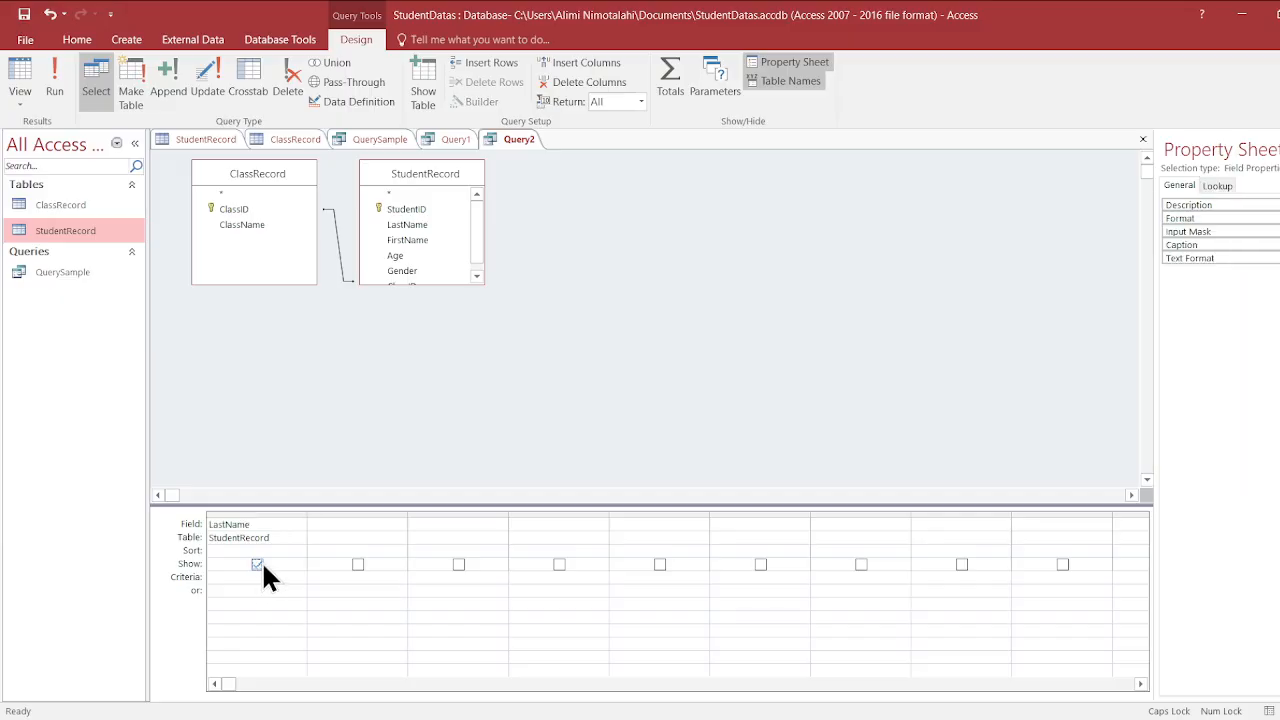
click(359, 527)
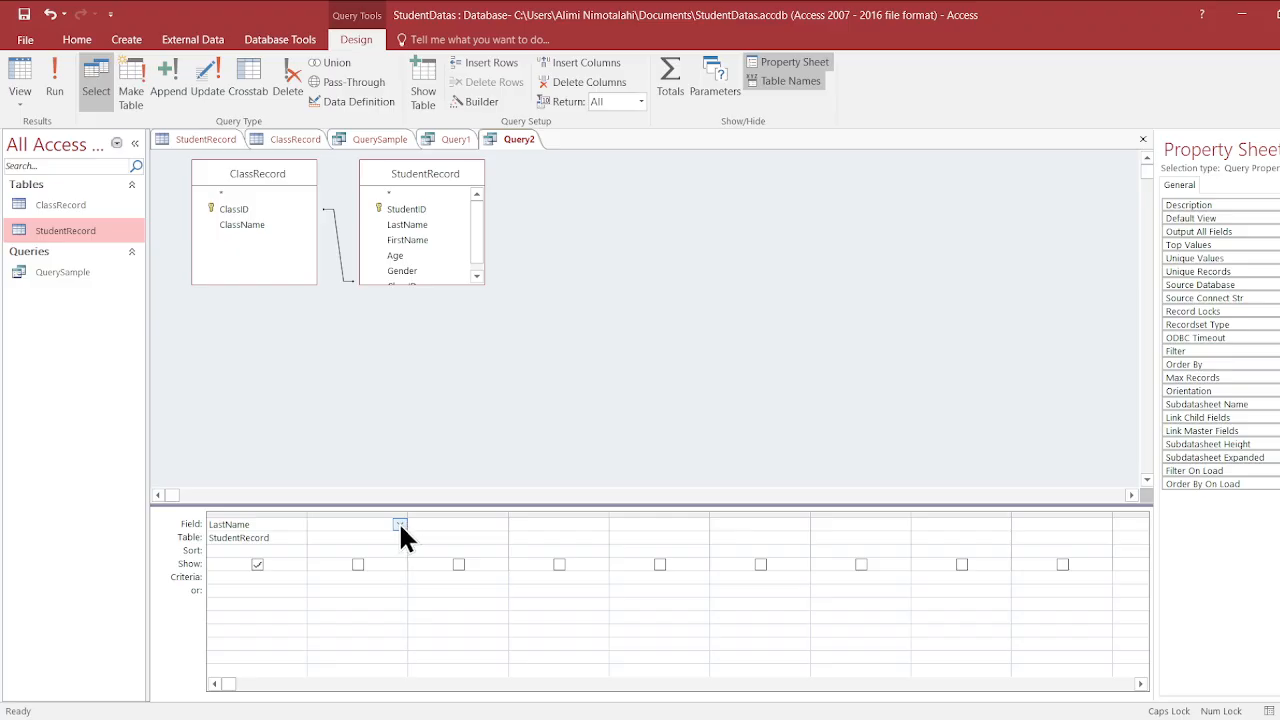
click(377, 613)
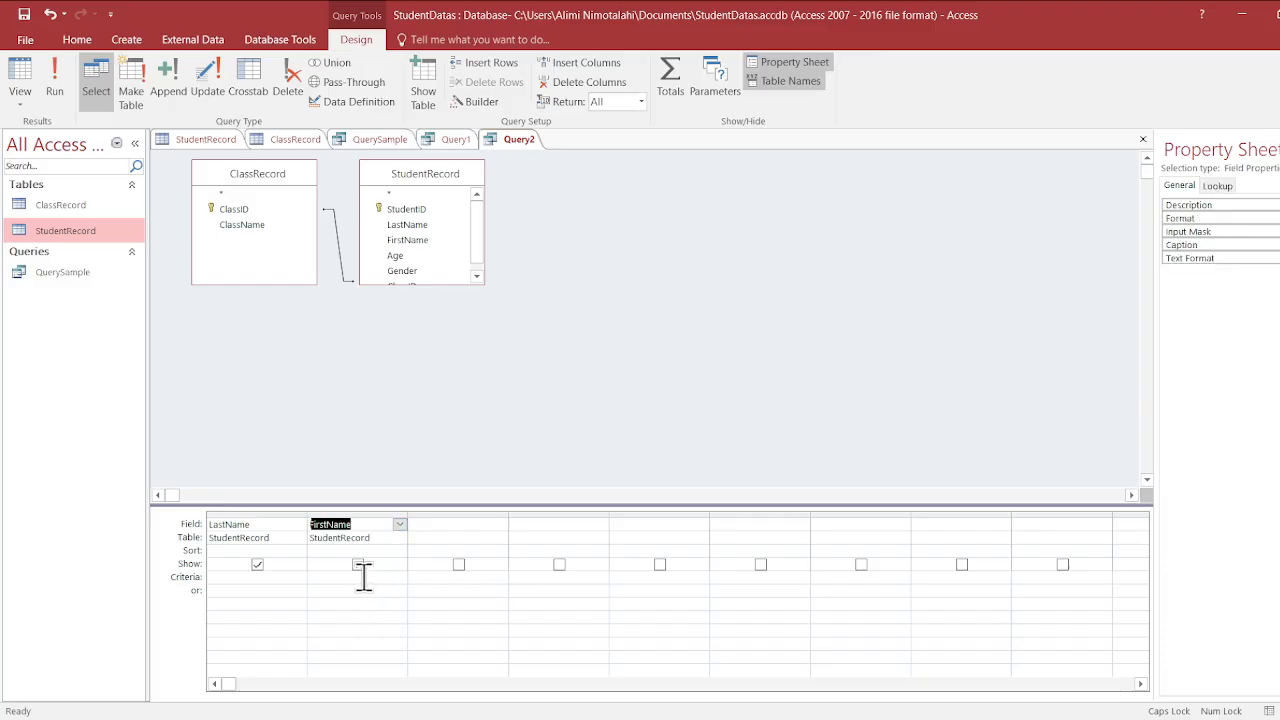
click(438, 524)
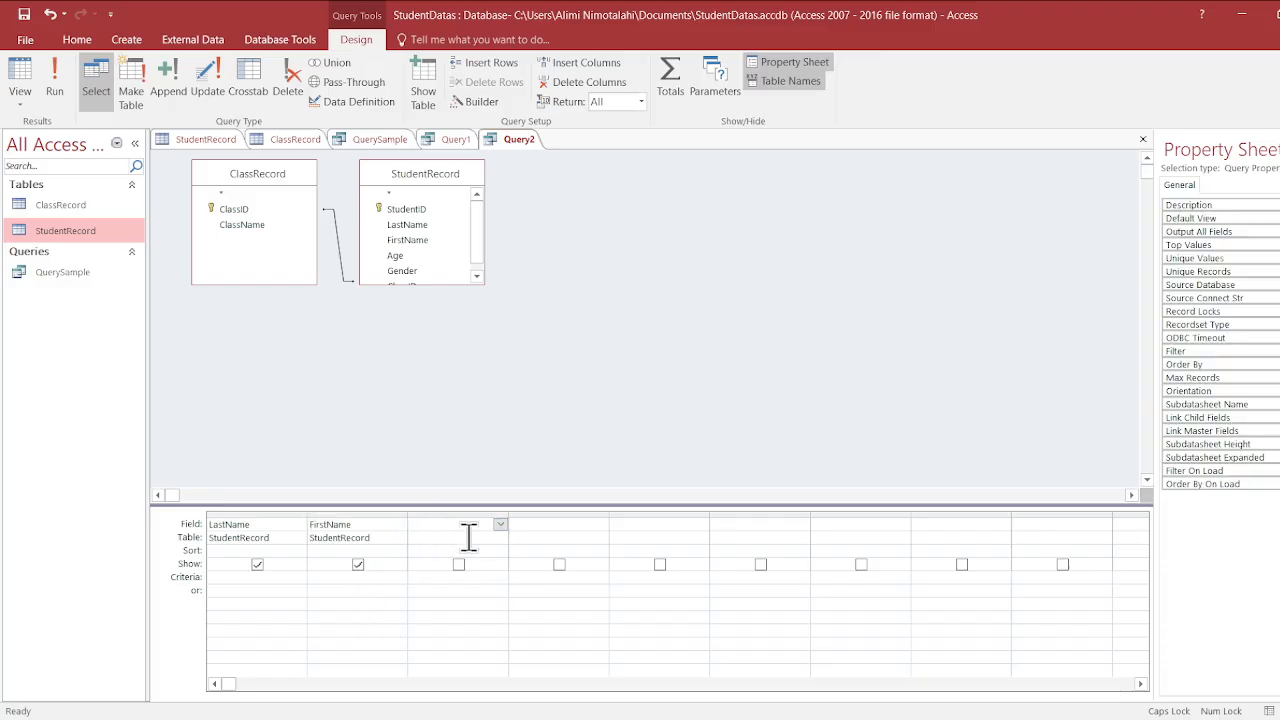
click(477, 648)
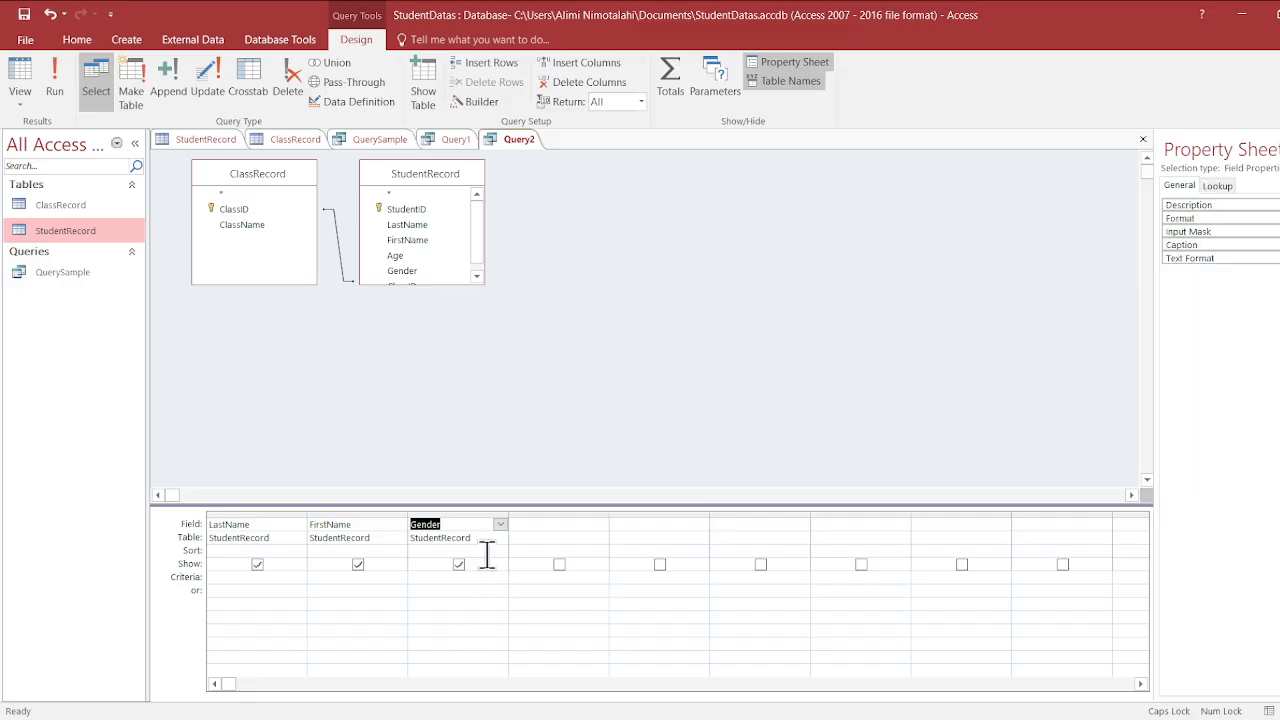
click(548, 523)
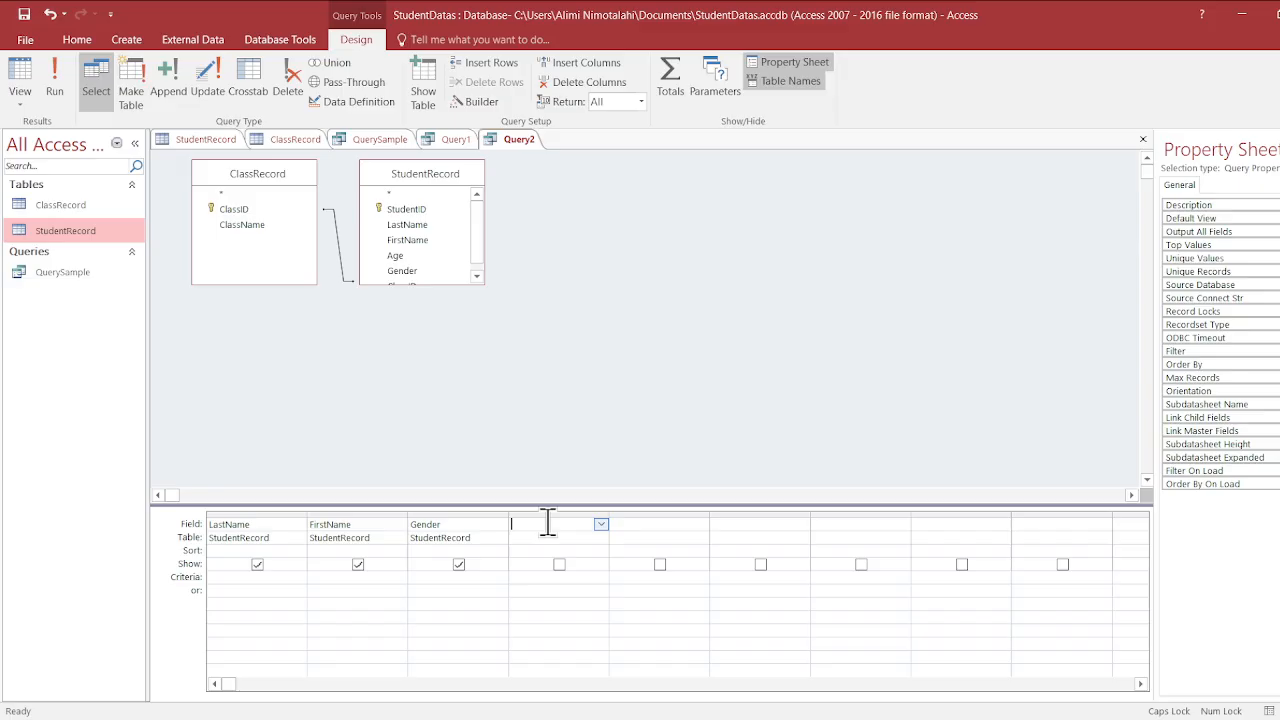
- Review the student records and their class IDs in the StudentRecord table, and return to the Query2 design
click(200, 141)
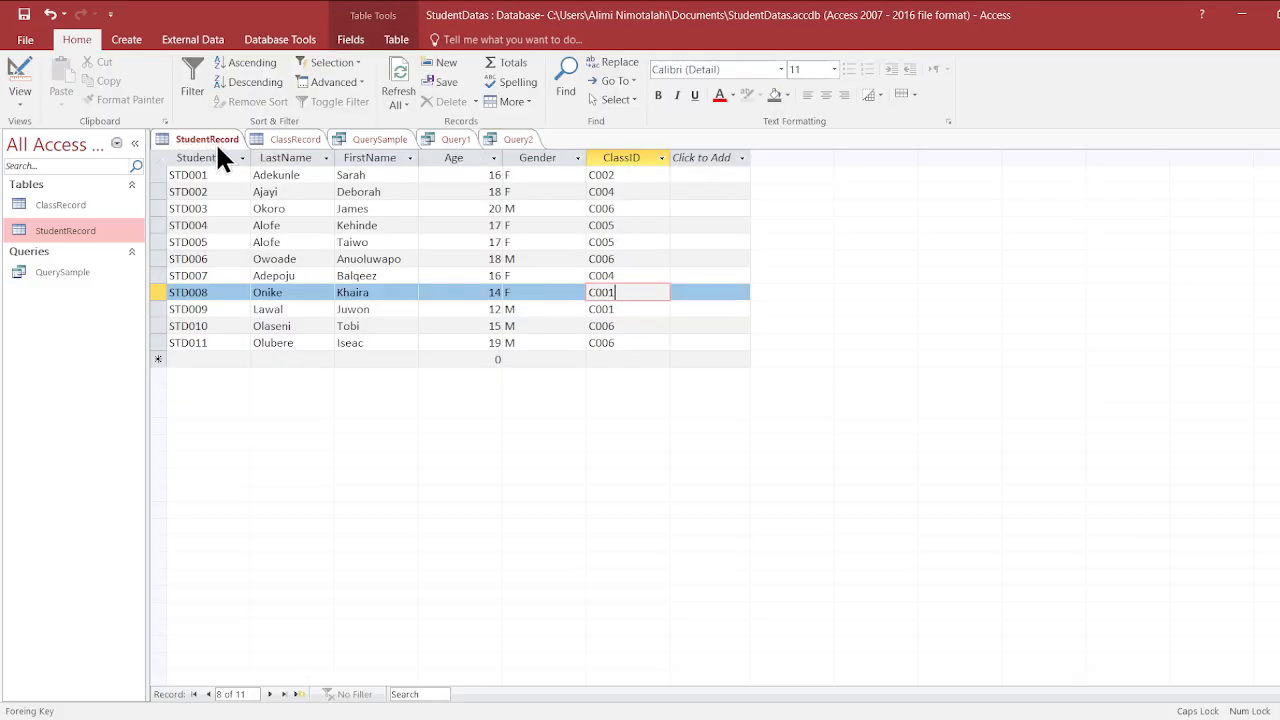
click(654, 311)
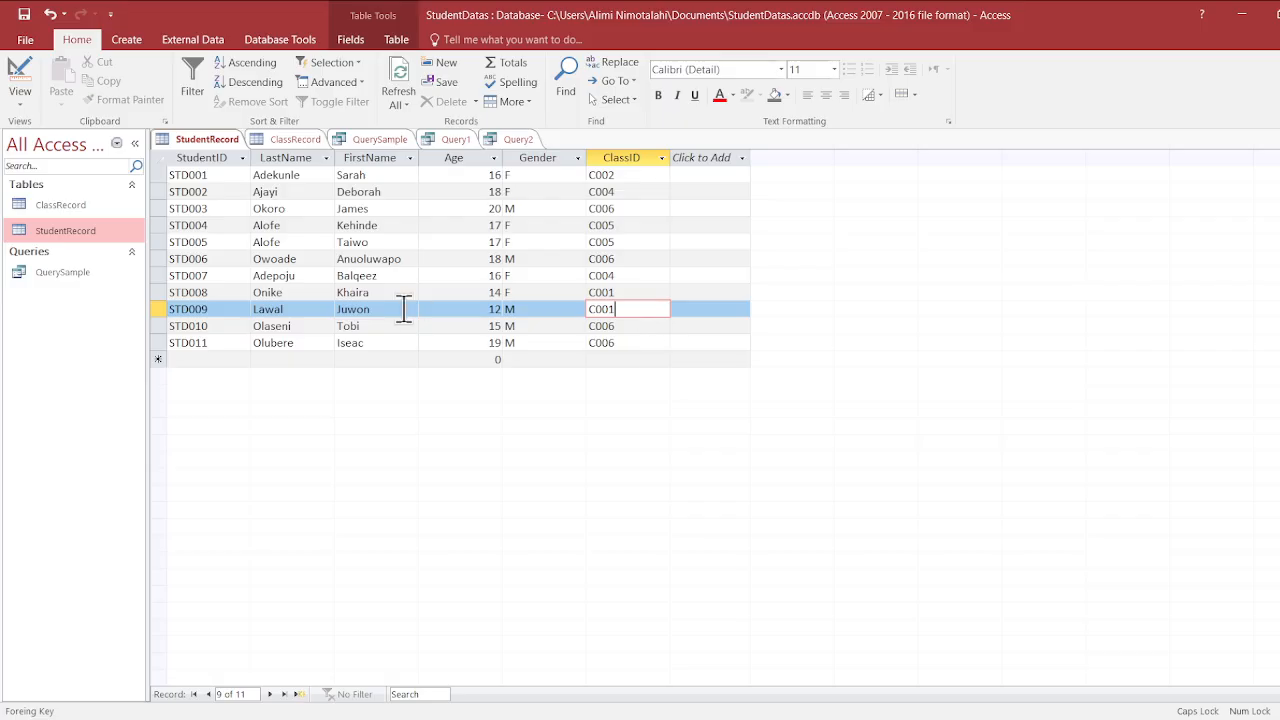
double_click(219, 192)
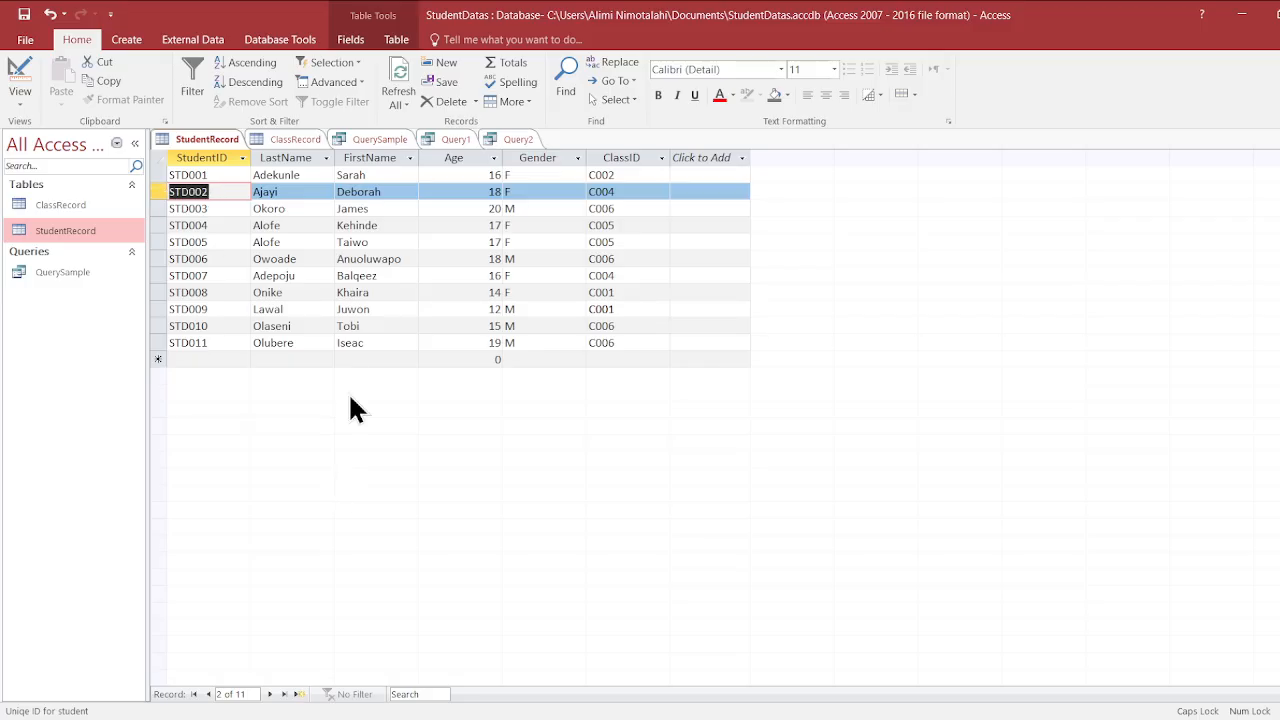
click(345, 342)
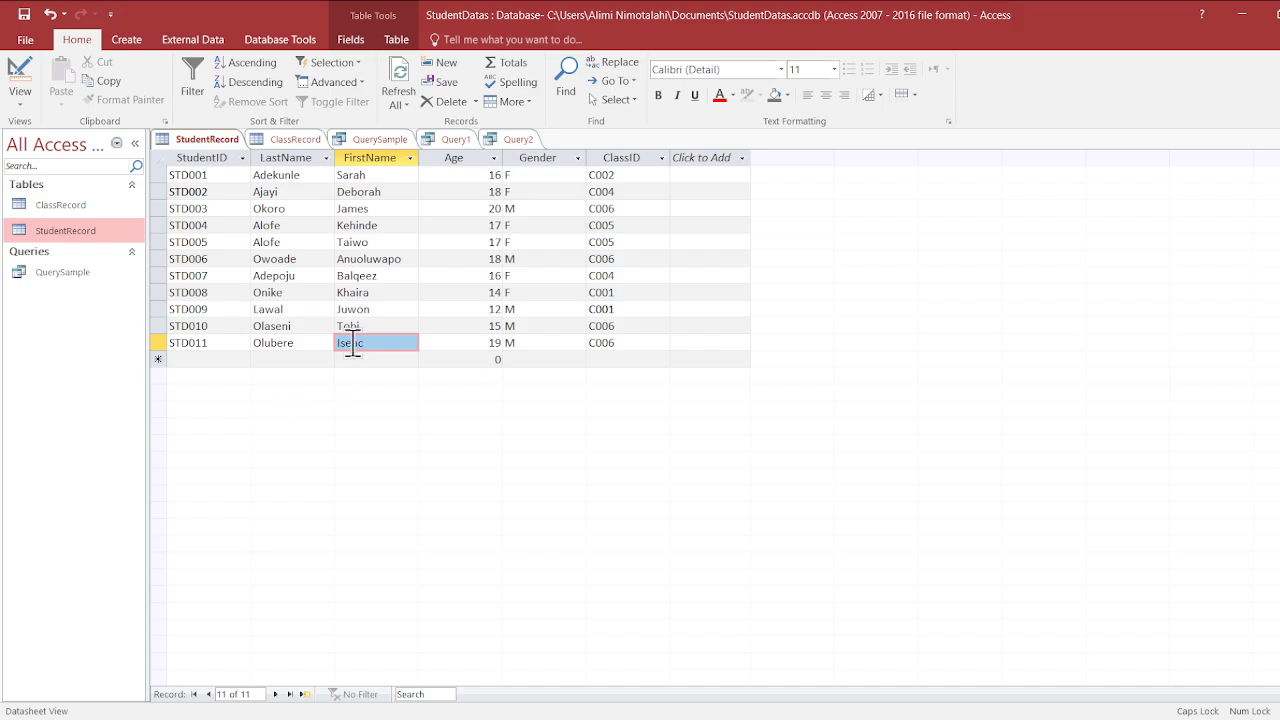
click(323, 345)
click(311, 360)
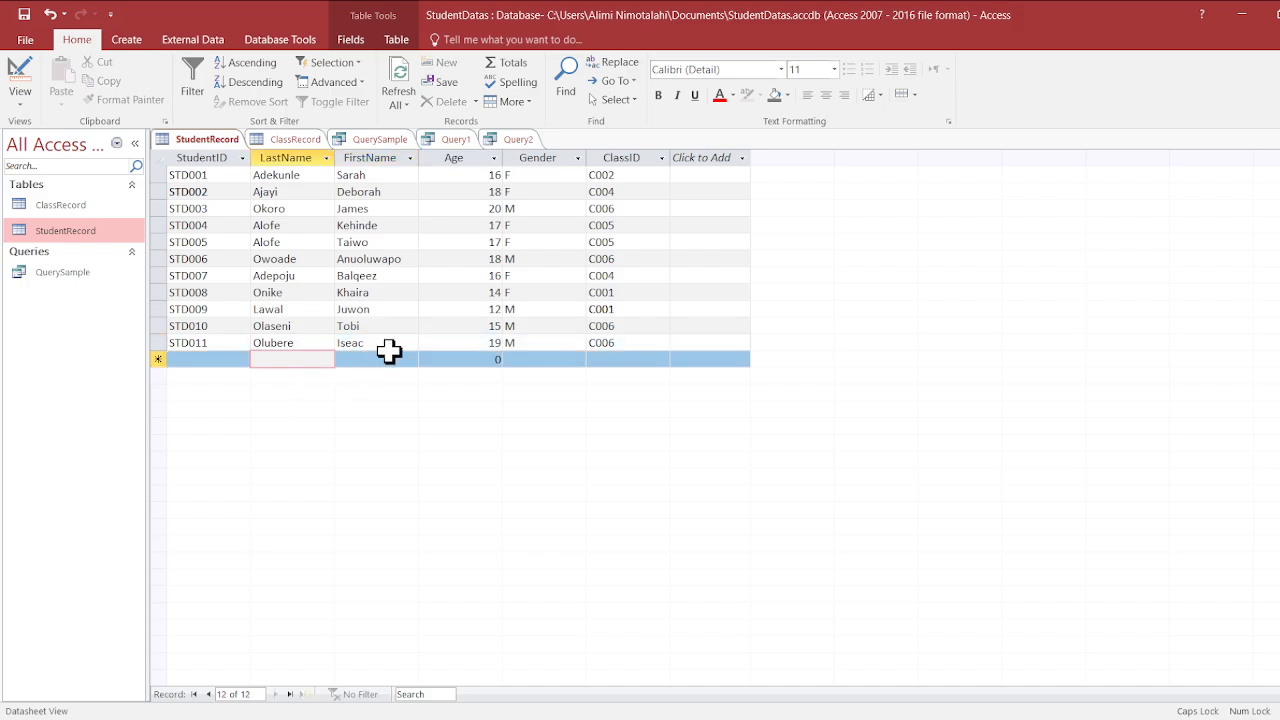
click(497, 138)
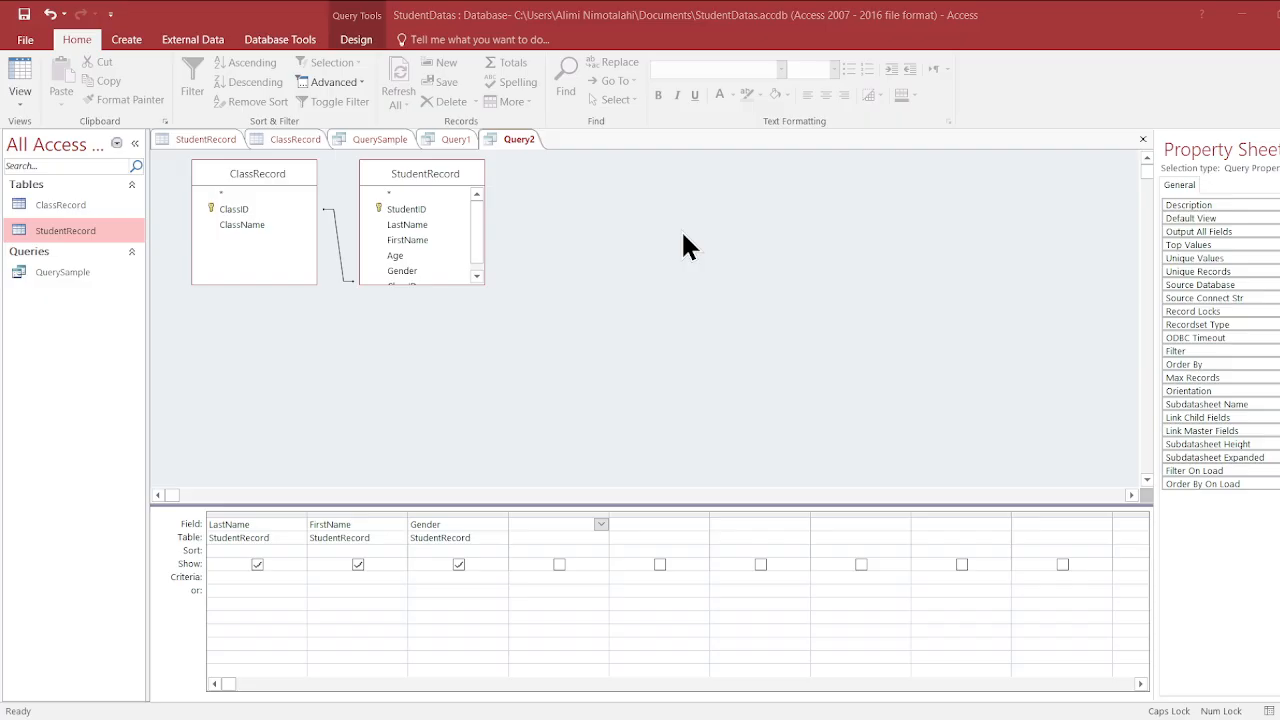
- Save the query under the name QueryByClkassID
key(Caps_Lock)
key(Caps_Lock)
key(Caps_Lock)
key(Caps_Lock)
key(Caps_Lock)
key(Caps_Lock)
key(Caps_Lock)
key(Caps_Lock)
key(Caps_Lock)
key(Caps_Lock)
key(Caps_Lock)
key(Caps_Lock)
key(Caps_Lock)
key(Caps_Lock)
key(Caps_Lock)
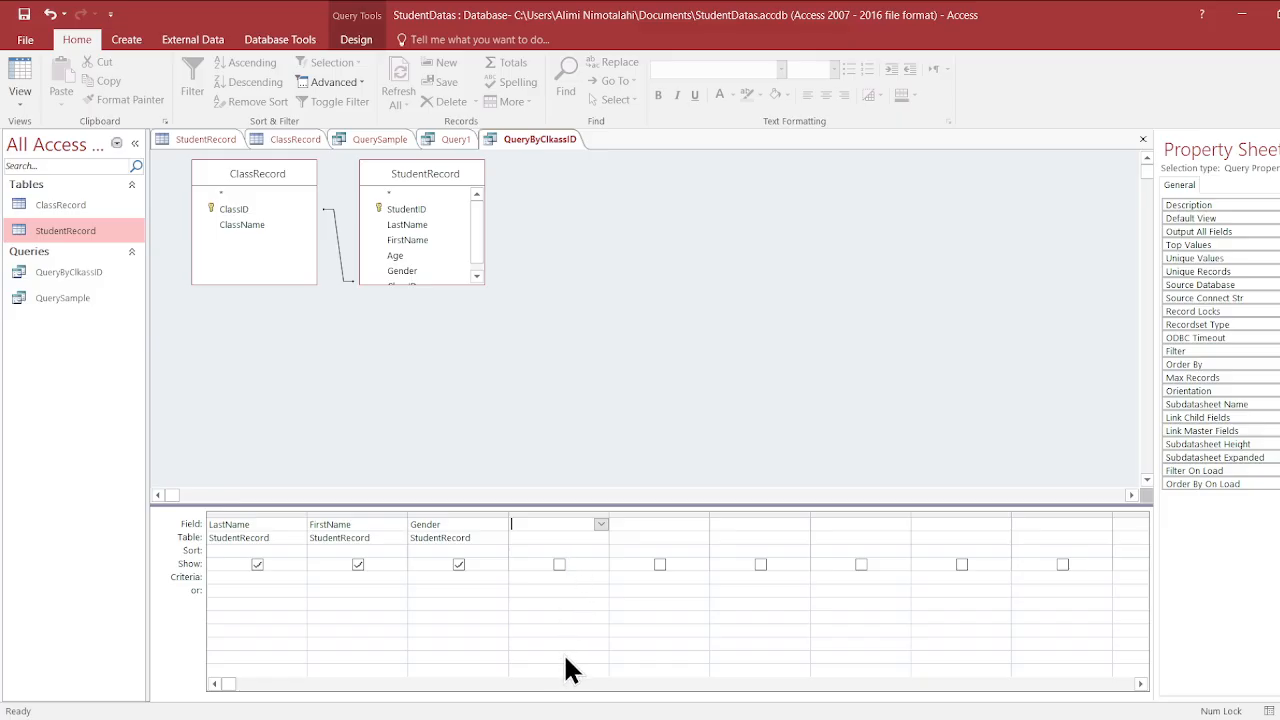
- Add the ClassID field from ClassRecord to the fourth query column and keep it shown in the results
click(563, 555)
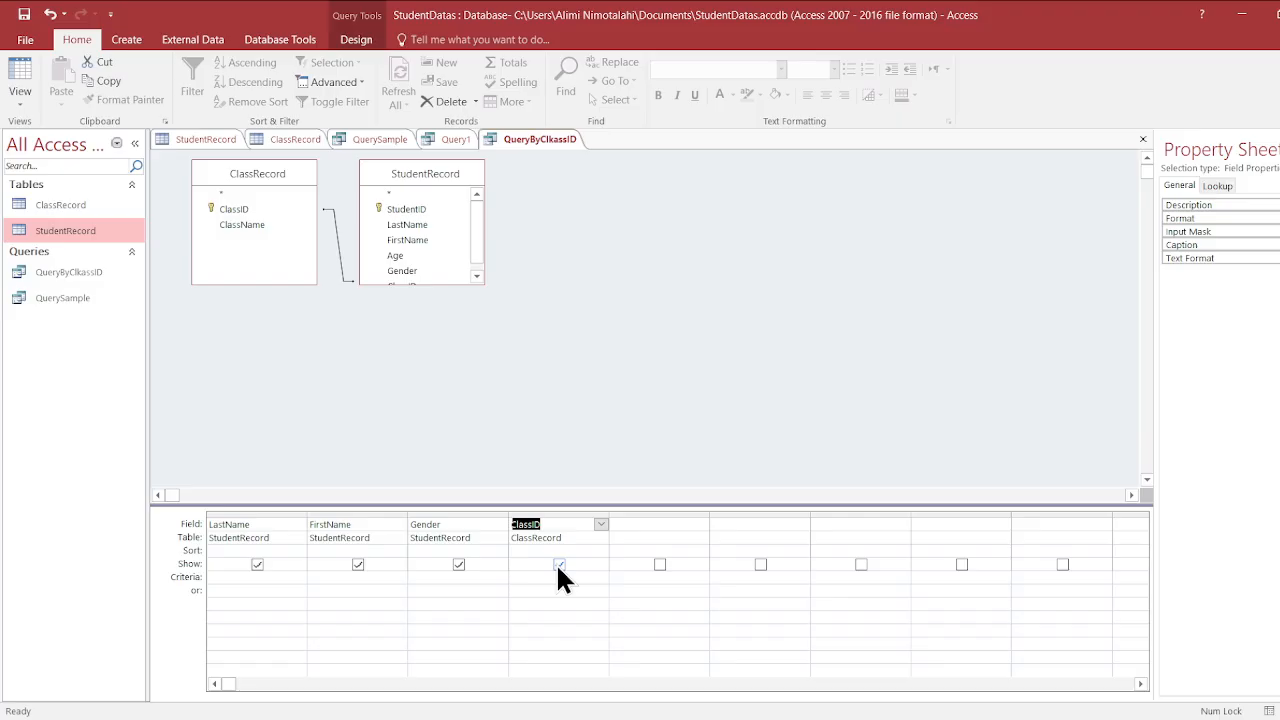
click(559, 565)
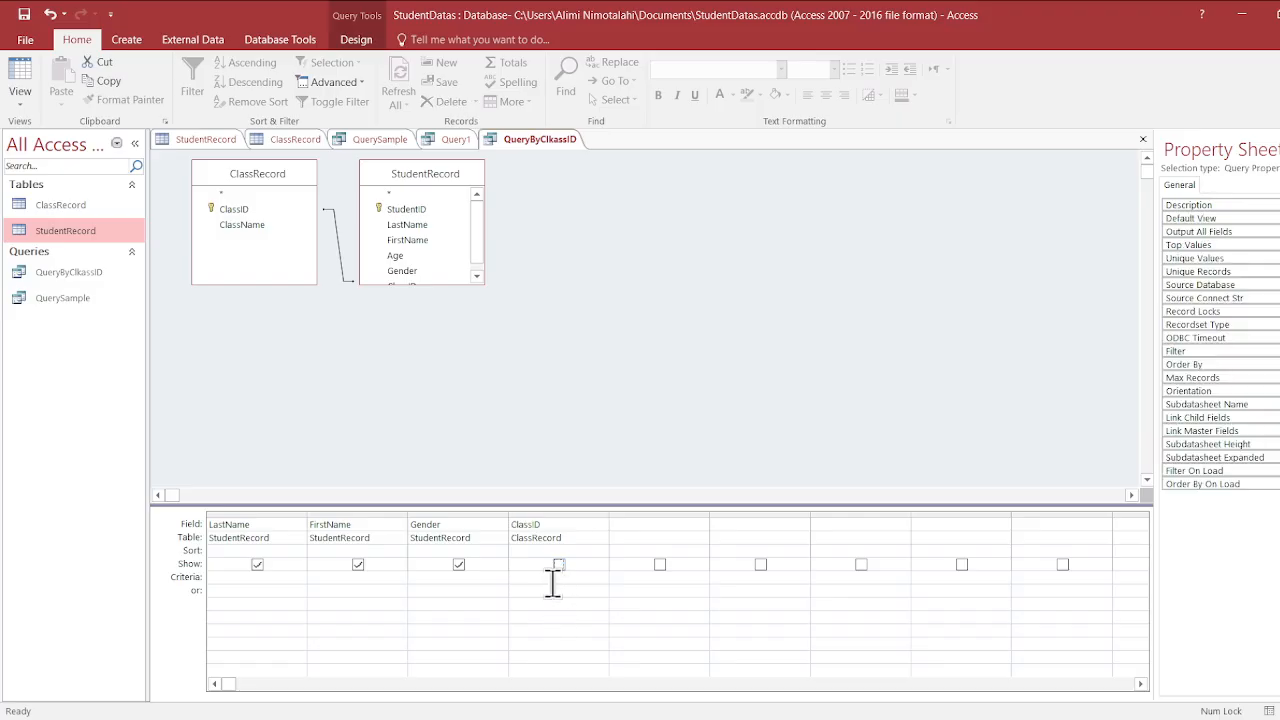
click(551, 579)
click(559, 565)
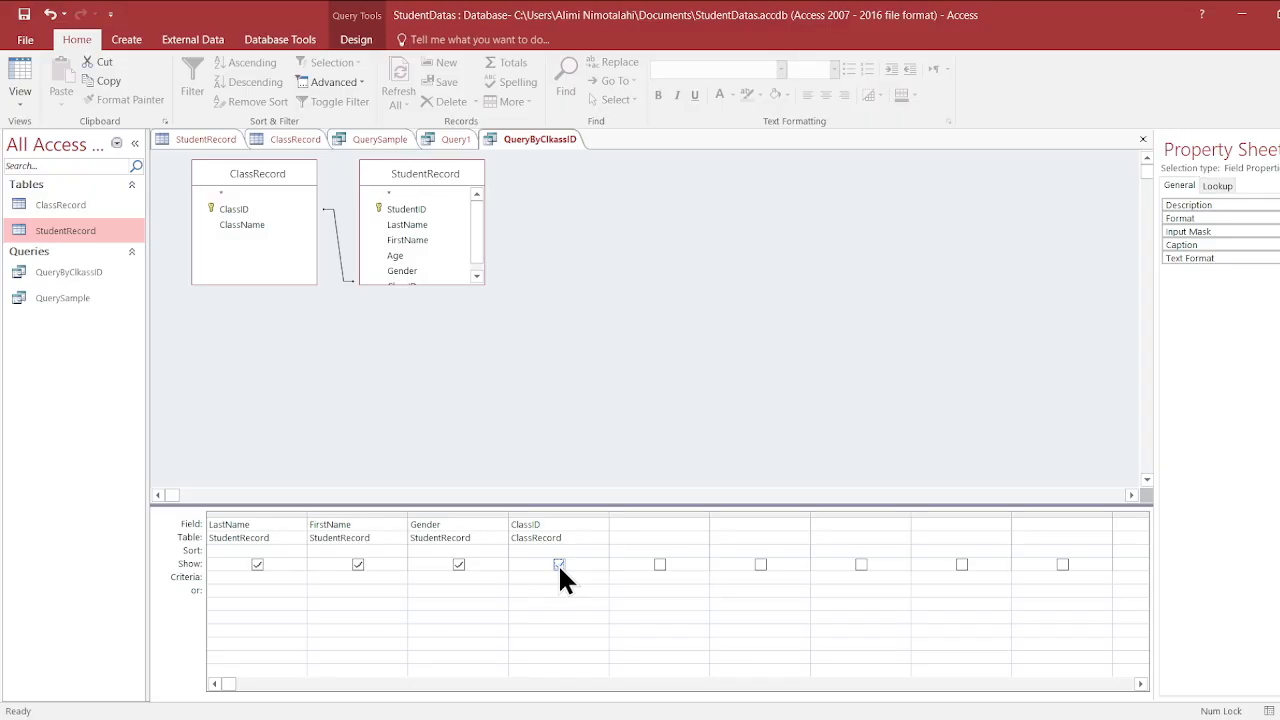
- Set the criteria of the ClassID column to the parameter prompt [Enter Class ID:]
click(547, 573)
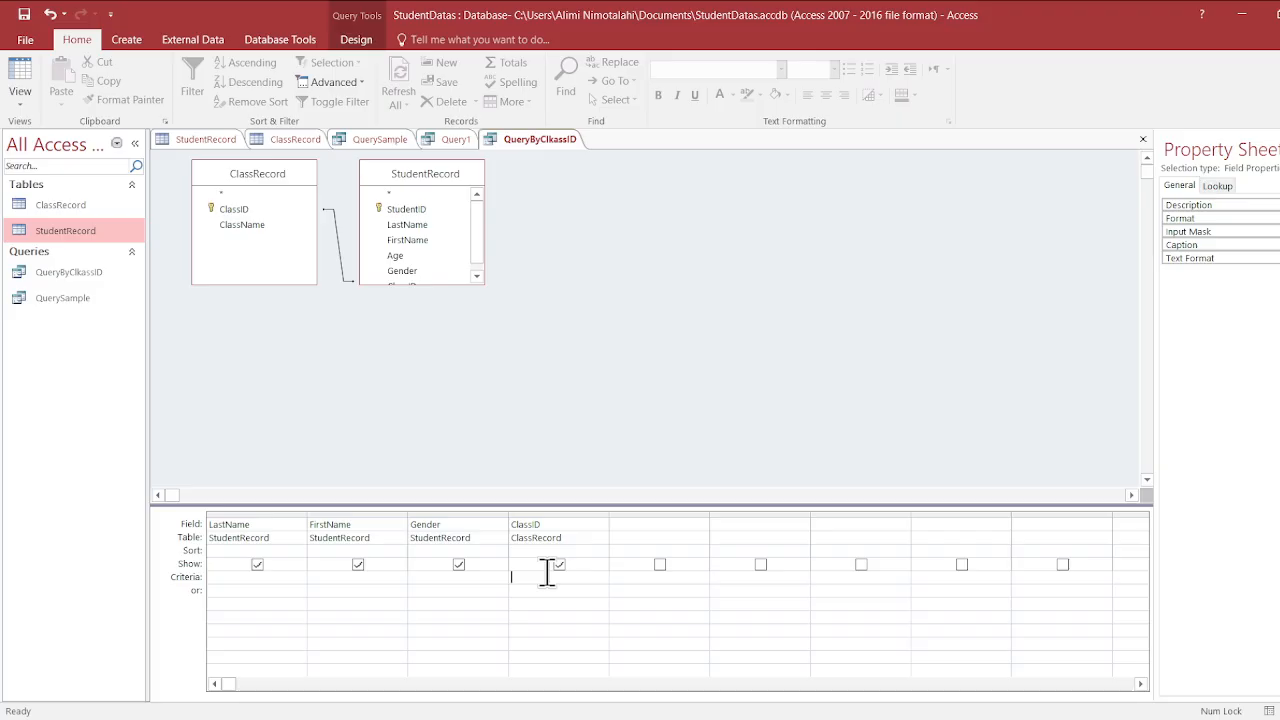
text([)
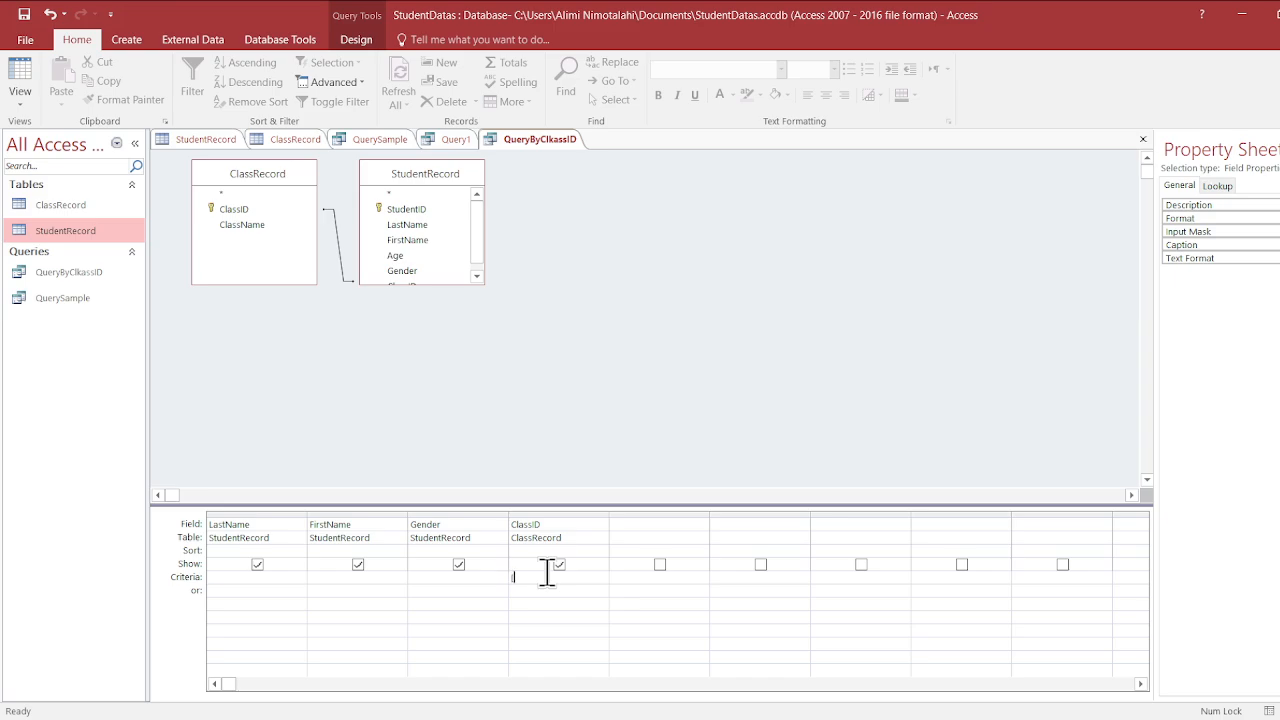
key(Caps_Lock)
text(E)
key(Caps_Lock)
text(nter)
key(Caps_Lock)
text(C)
key(Caps_Lock)
text(lass)
key(Caps_Lock)
text(ID)
key(Caps_Lock)
text(]])
key(Home)
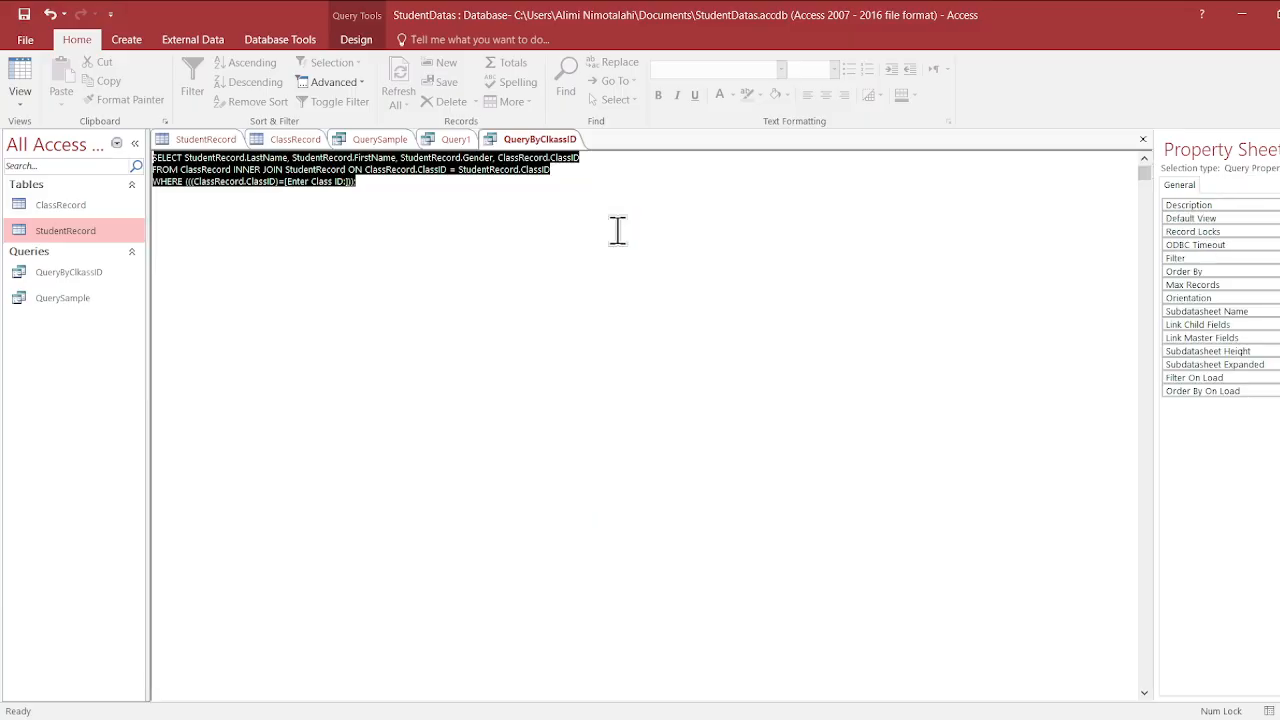
- Inspect the SQL statement of the QueryByClkassID query and return to its Design view
click(537, 229)
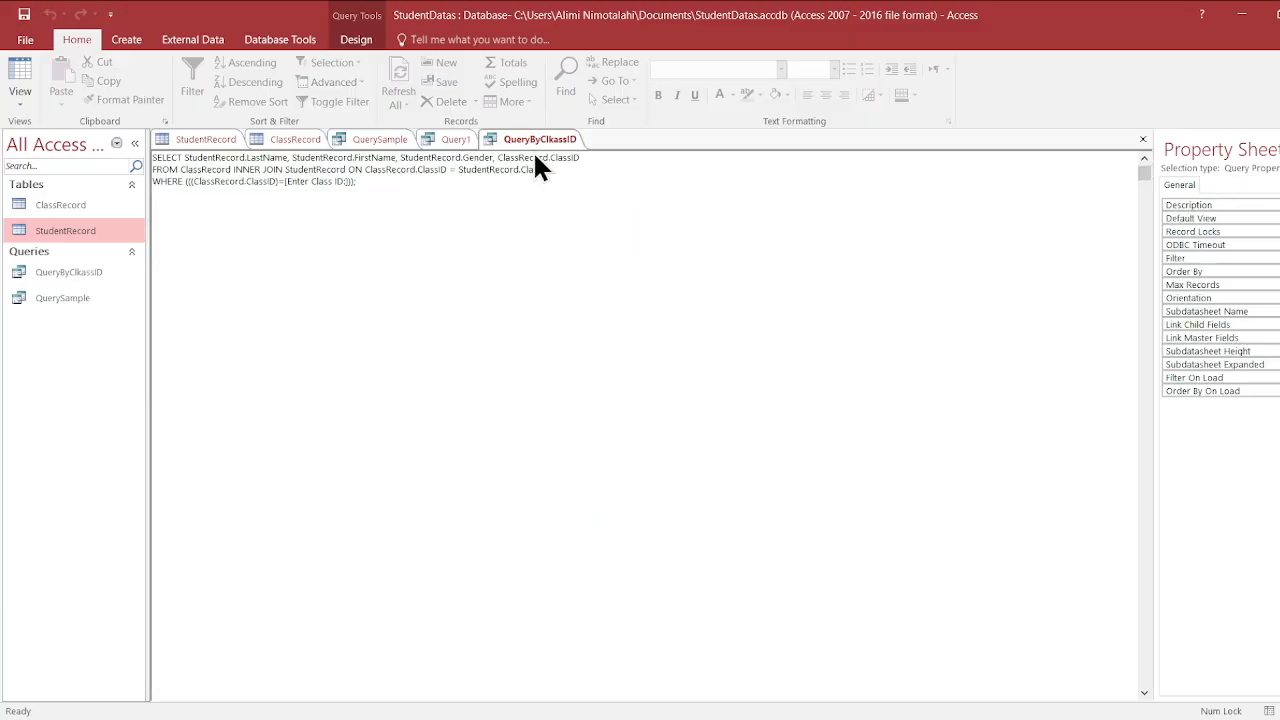
click(575, 228)
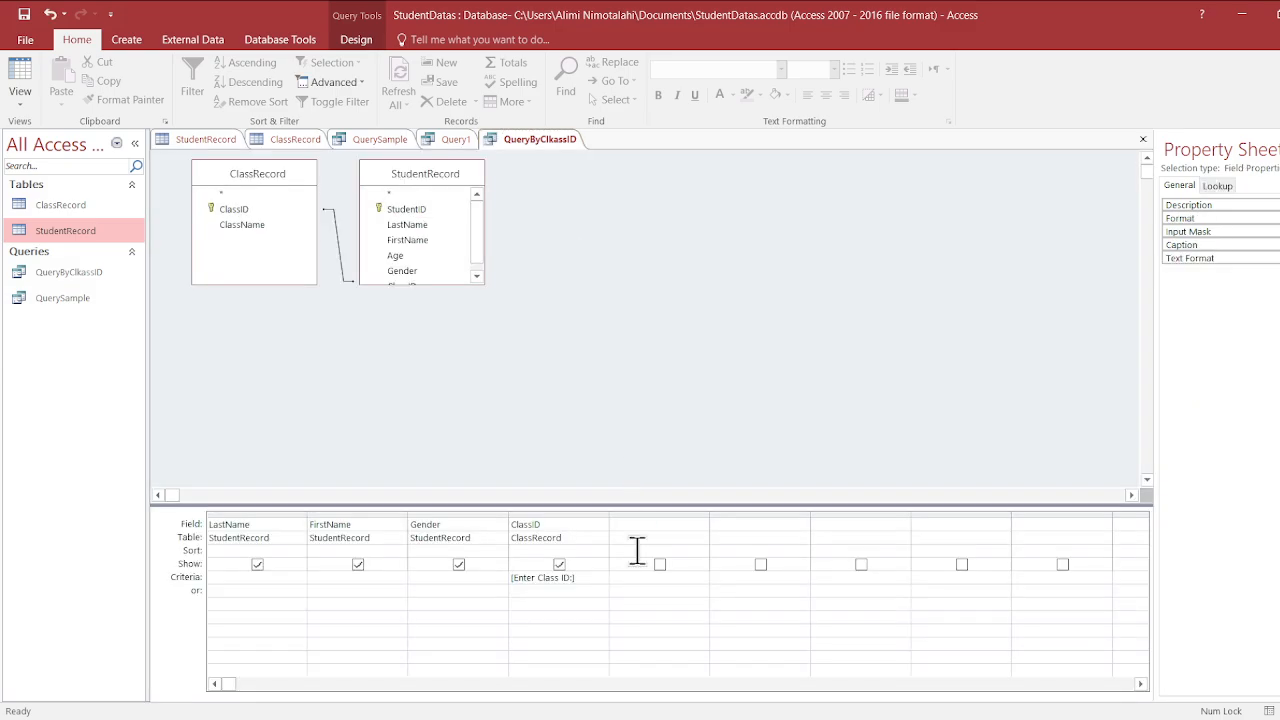
click(637, 588)
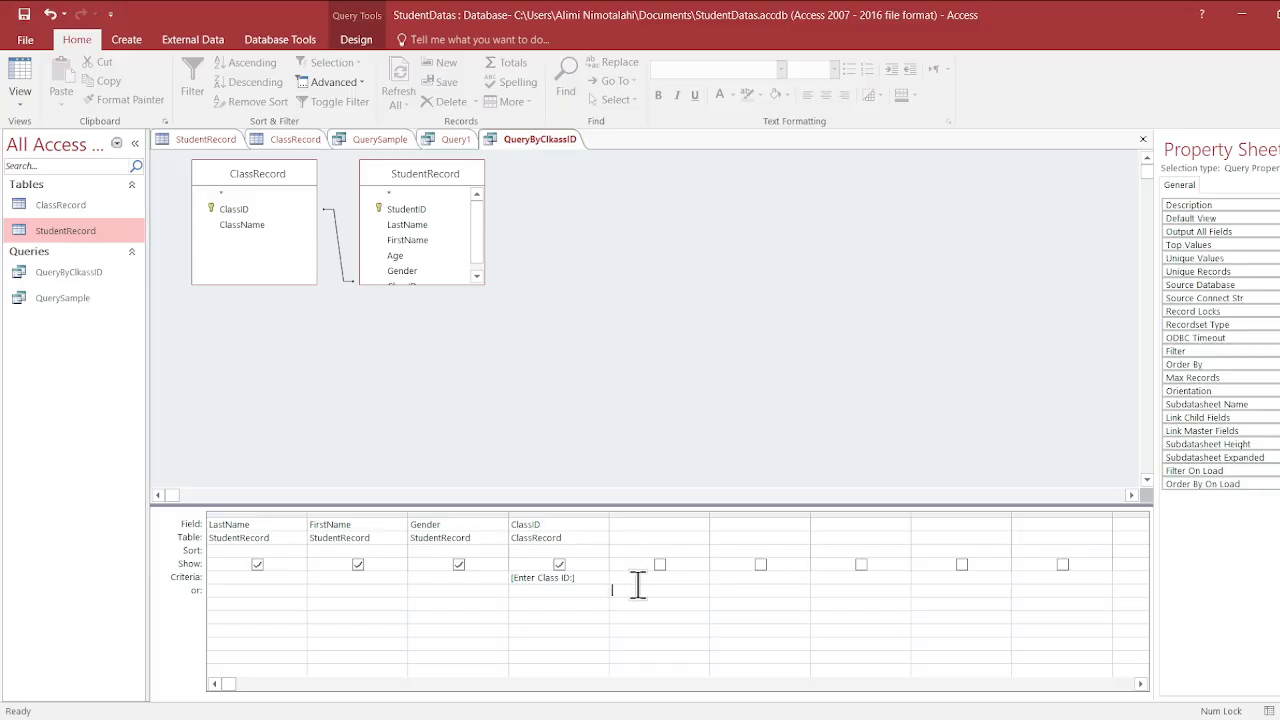
click(557, 580)
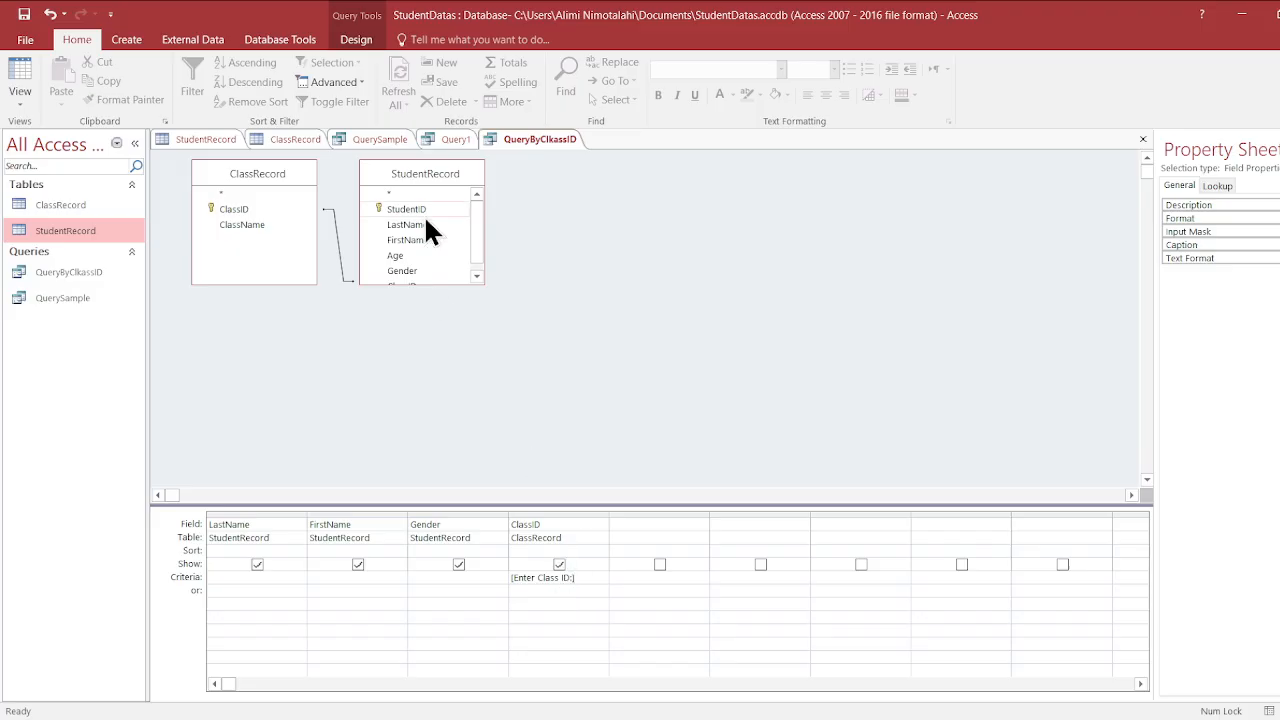
click(123, 44)
click(92, 40)
click(268, 40)
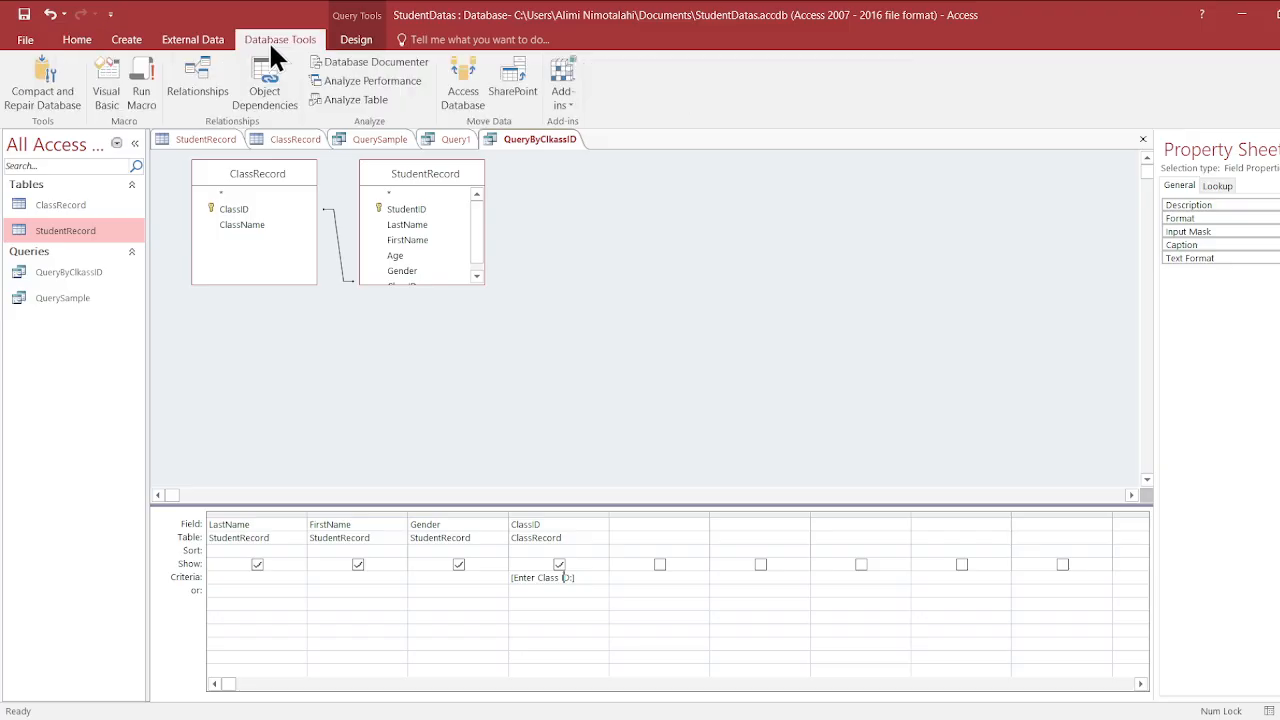
- Run the QueryByClkassID query for class ID C006, check the ClassRecord table for class IDs, and return to the query results
click(345, 41)
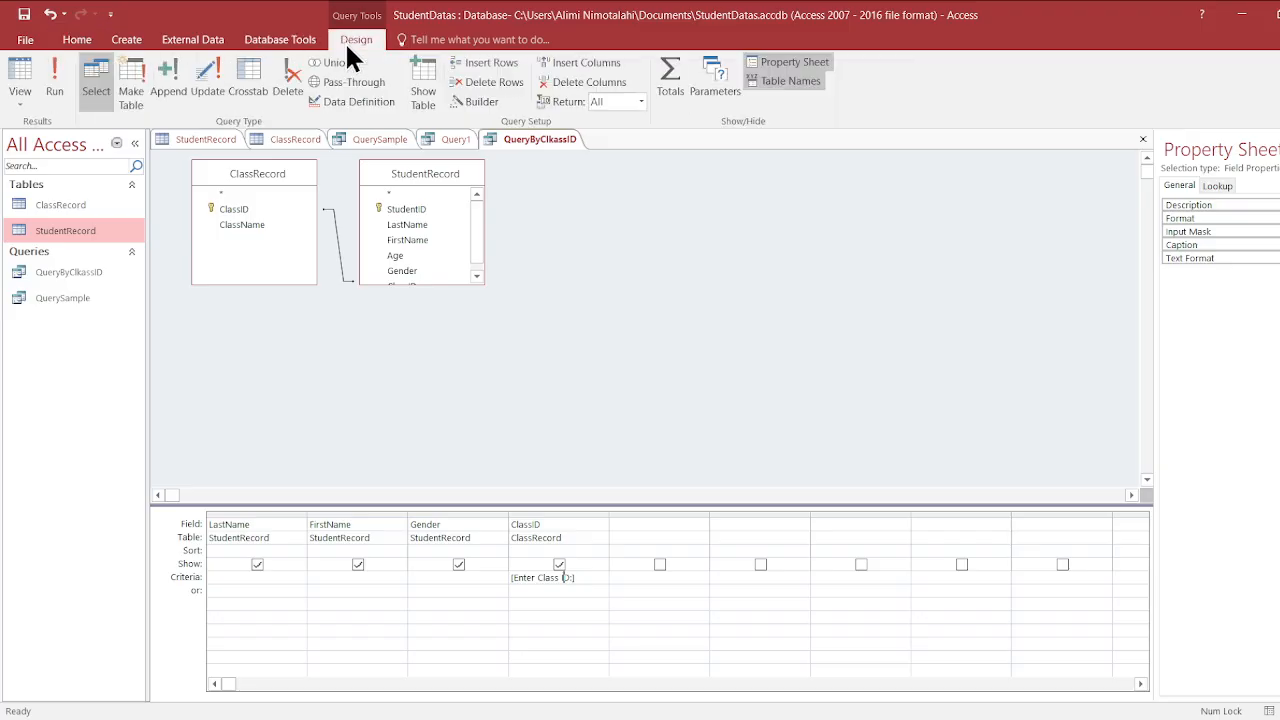
click(543, 590)
click(66, 99)
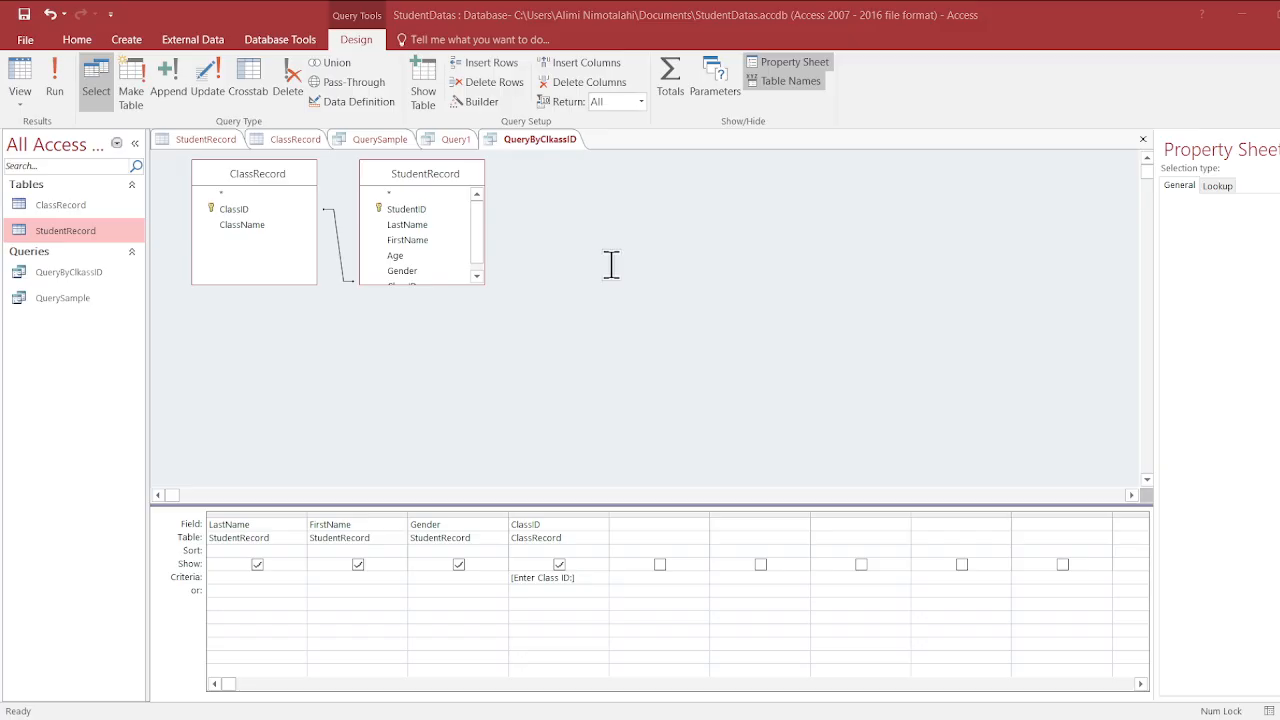
key(Caps_Lock)
key(Caps_Lock)
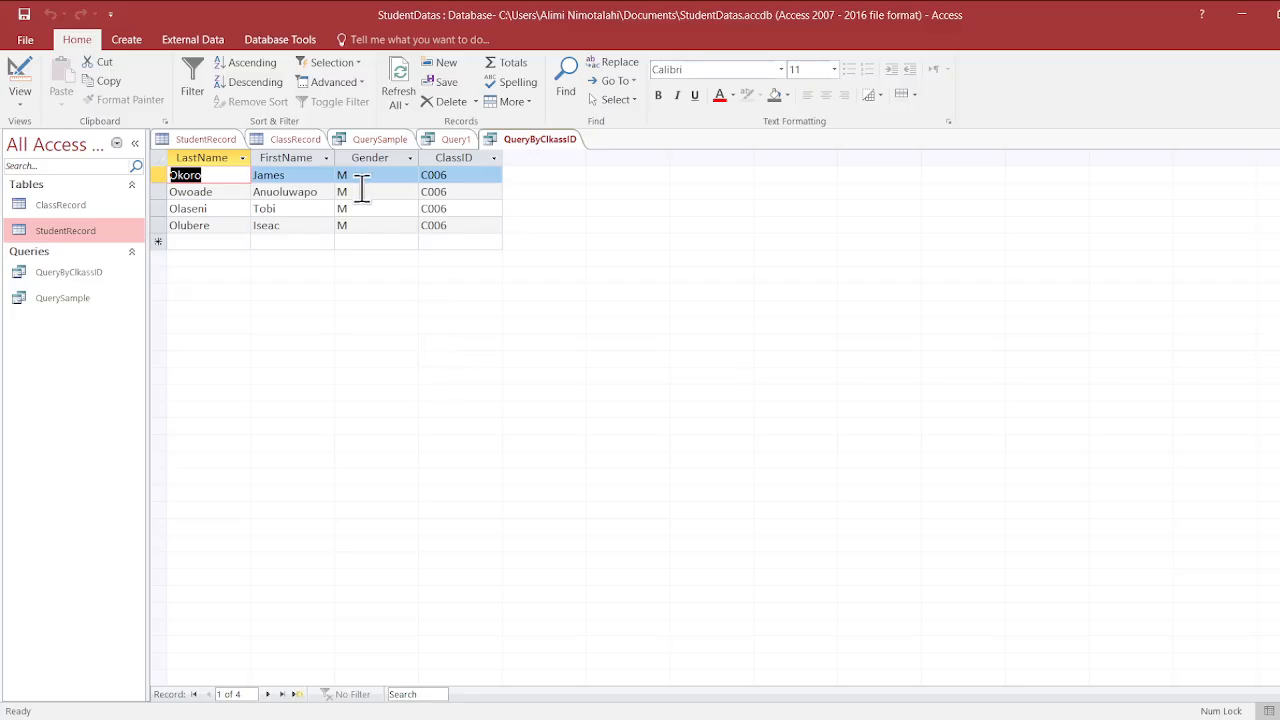
click(298, 138)
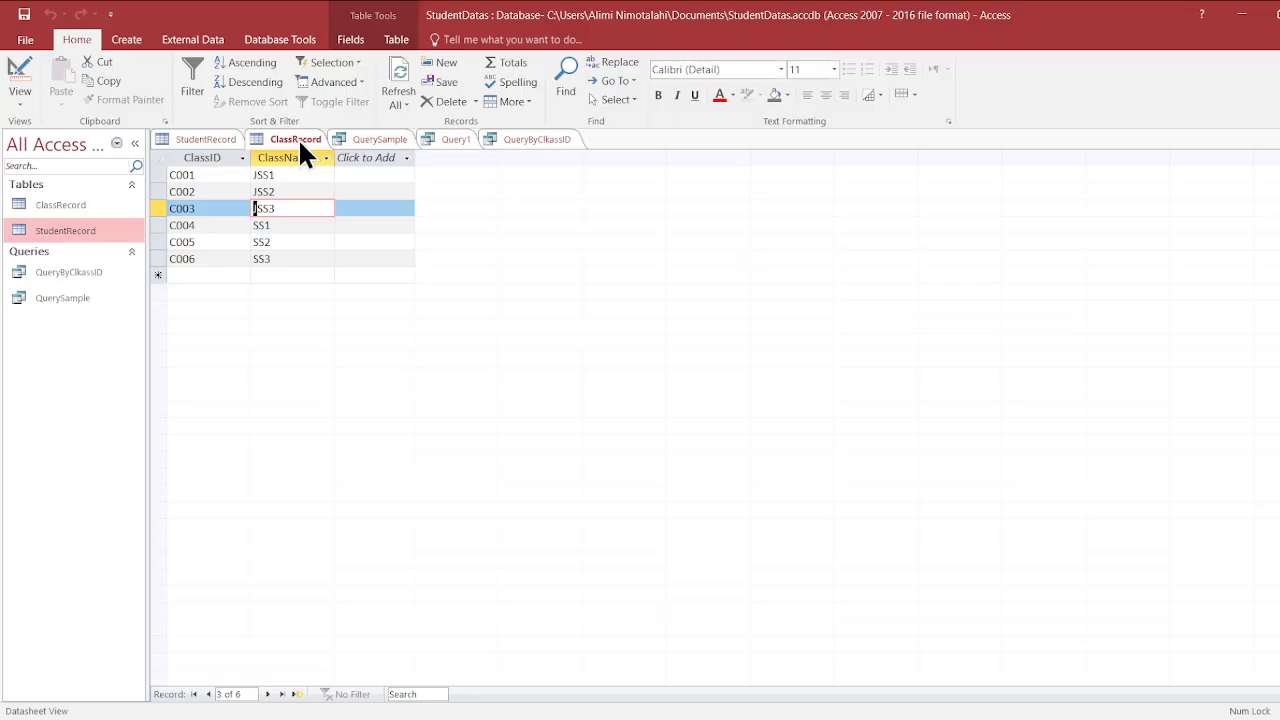
click(517, 143)
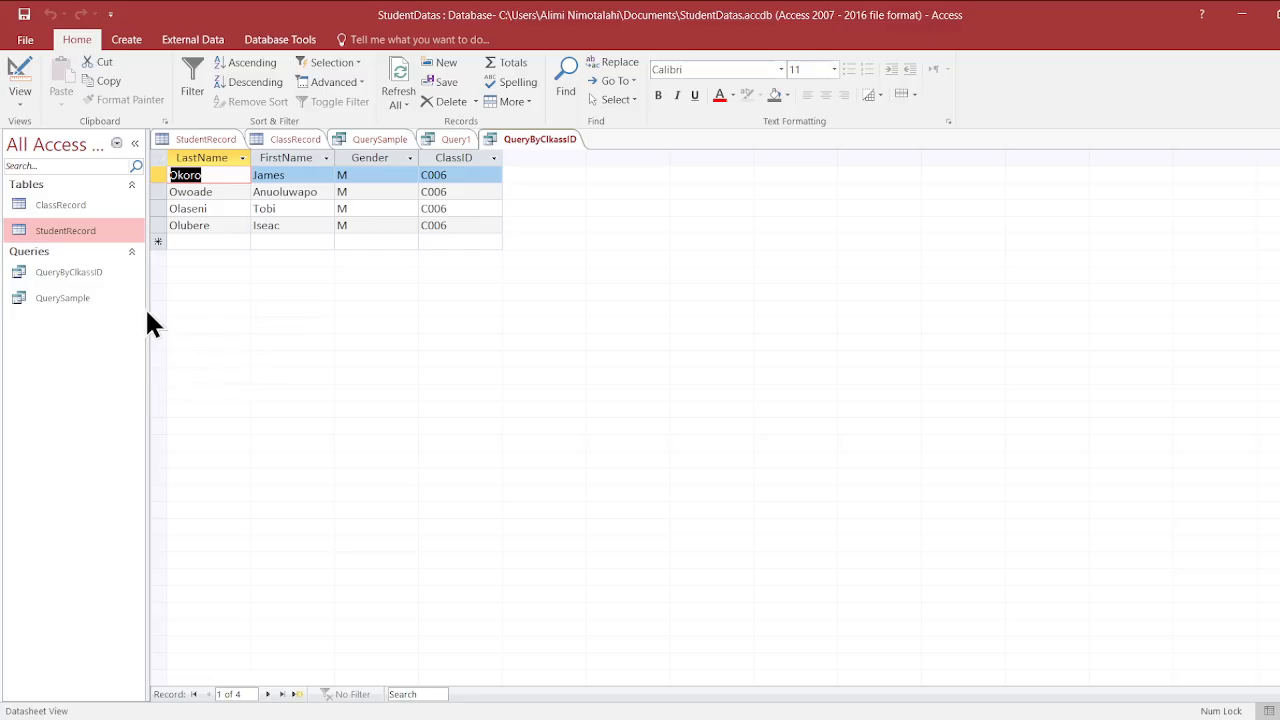
- Create a new table saved as CalculatedValue and remove the primary key from its ID field in Design view
click(120, 38)
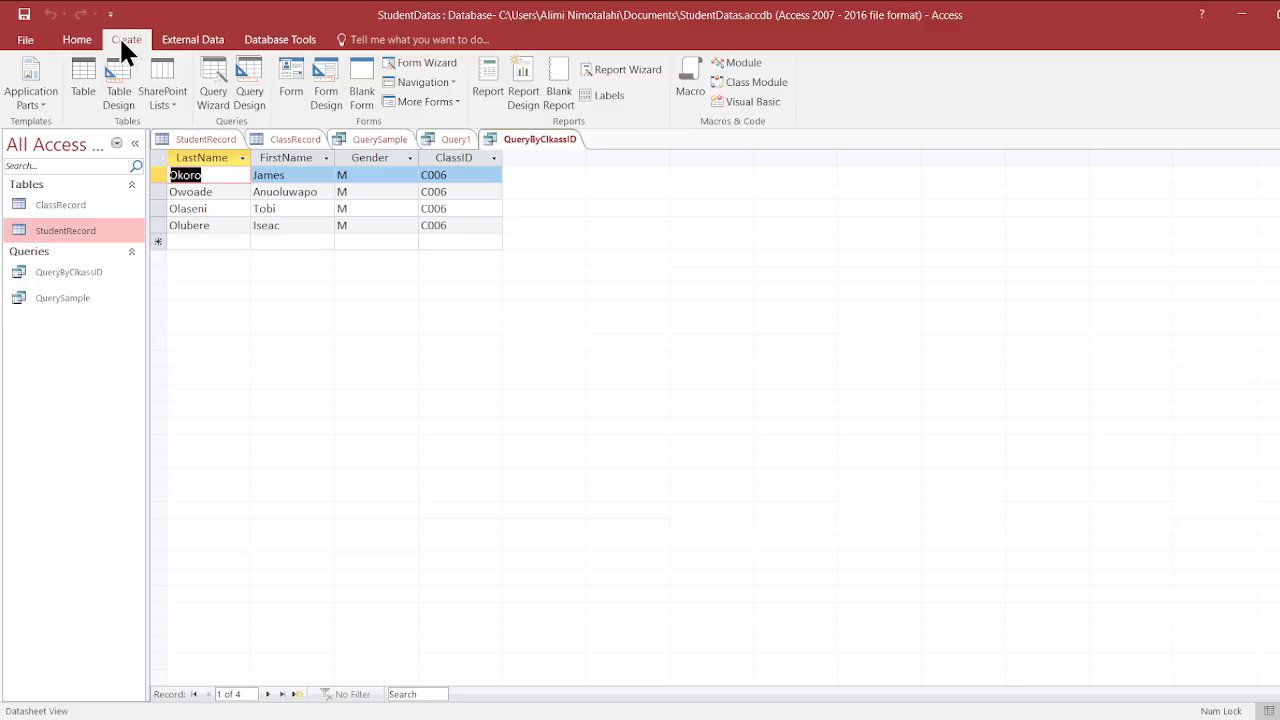
click(93, 106)
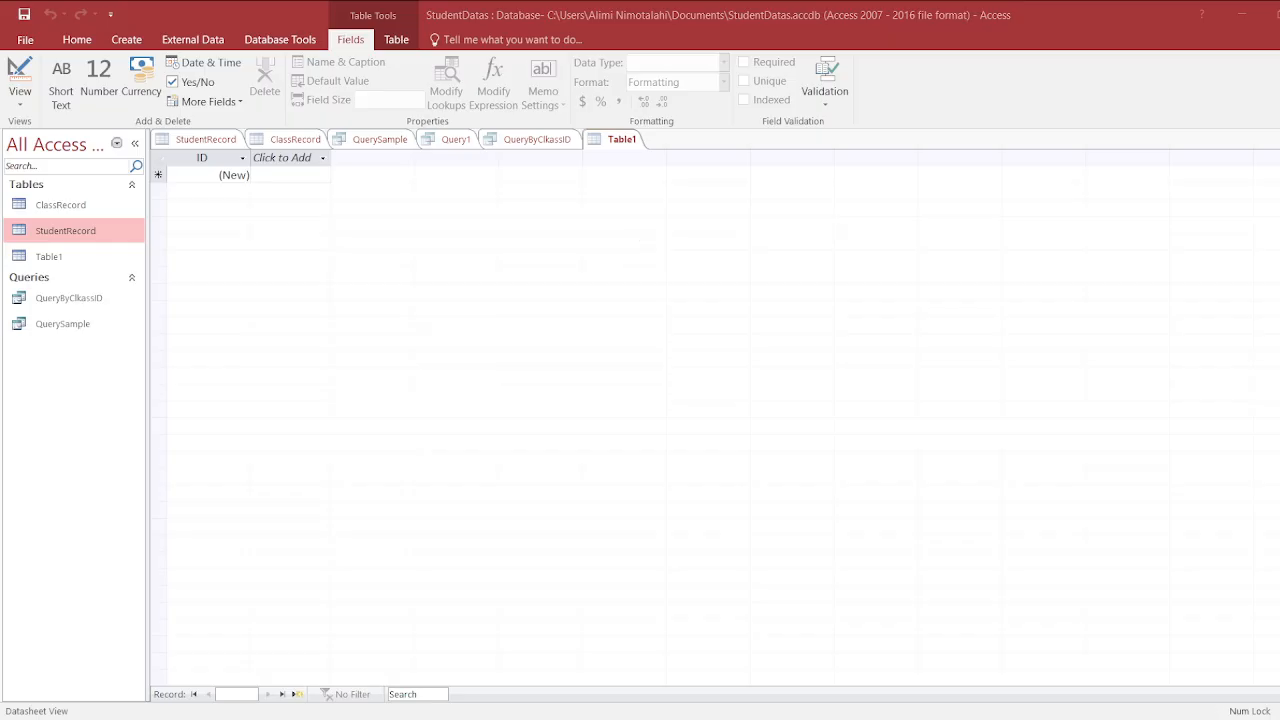
click(649, 251)
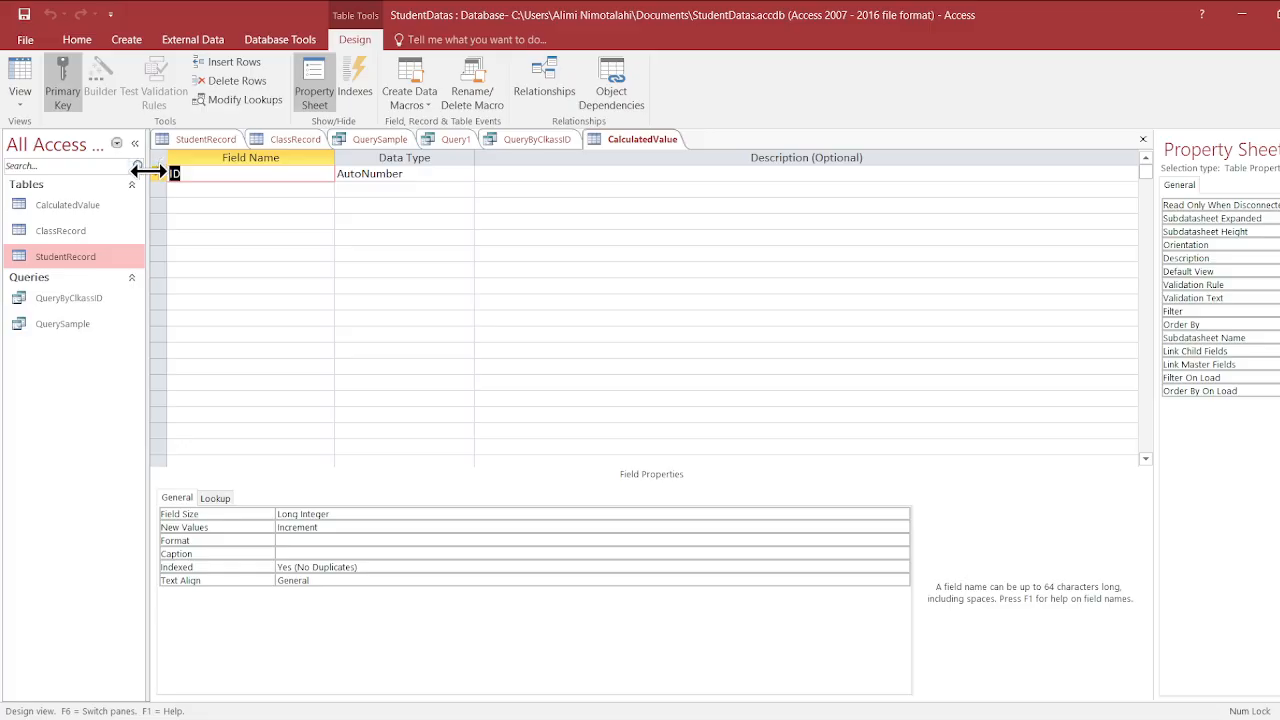
click(159, 174)
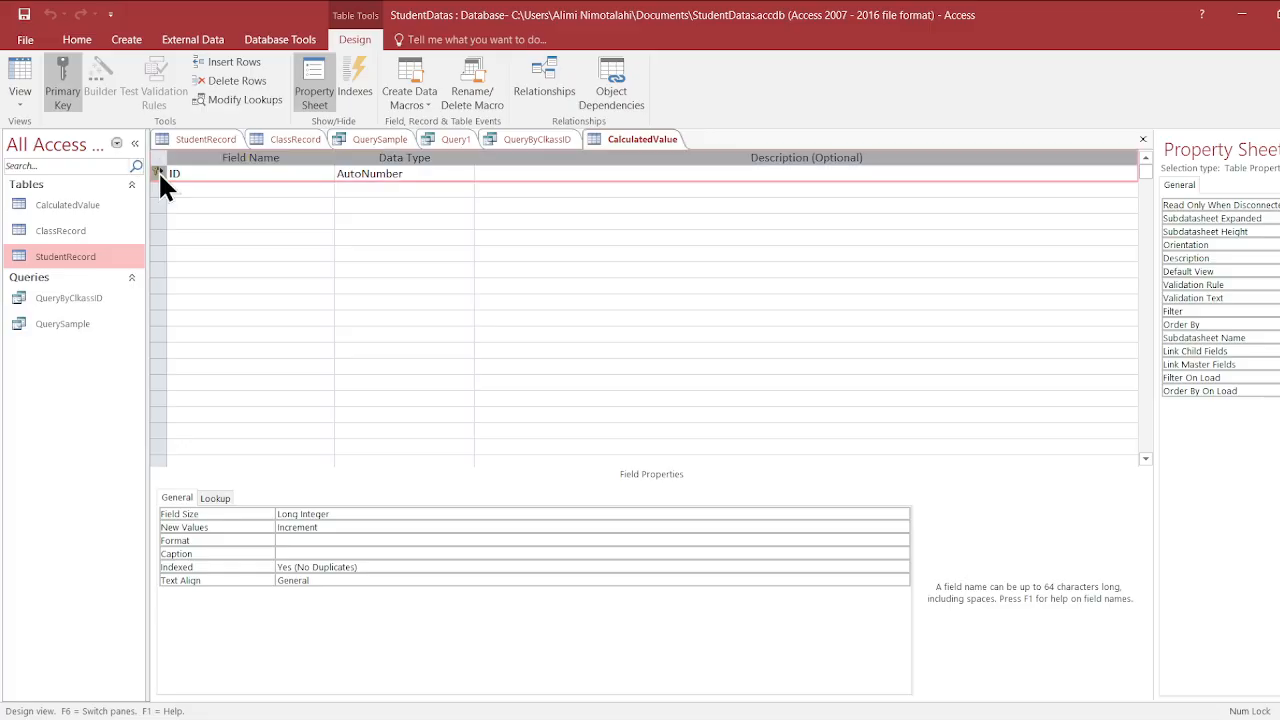
click(62, 85)
- Rename the ID field to SaleQuantity and set its data type to Number
click(186, 176)
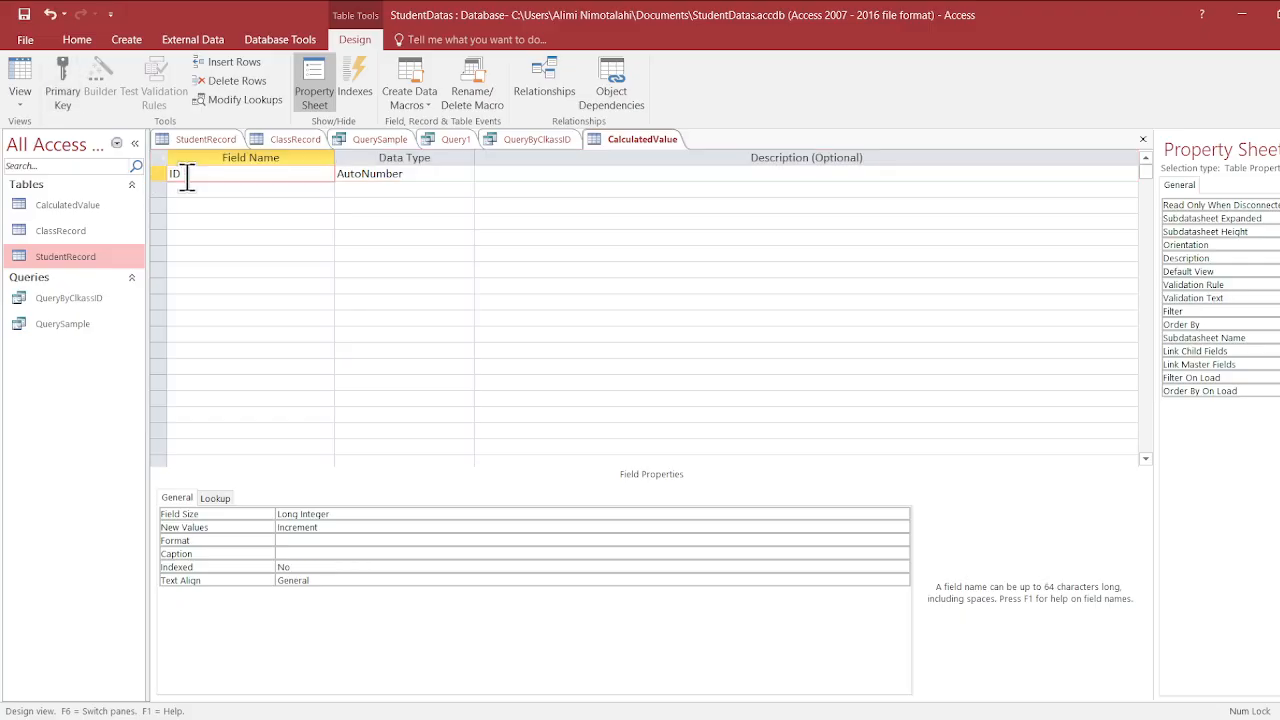
key(BackSpace)
key(BackSpace)
key(Caps_Lock)
text(S)
key(Caps_Lock)
text(ale)
key(Caps_Lock)
text(Q)
key(Caps_Lock)
text(uantity)
click(385, 172)
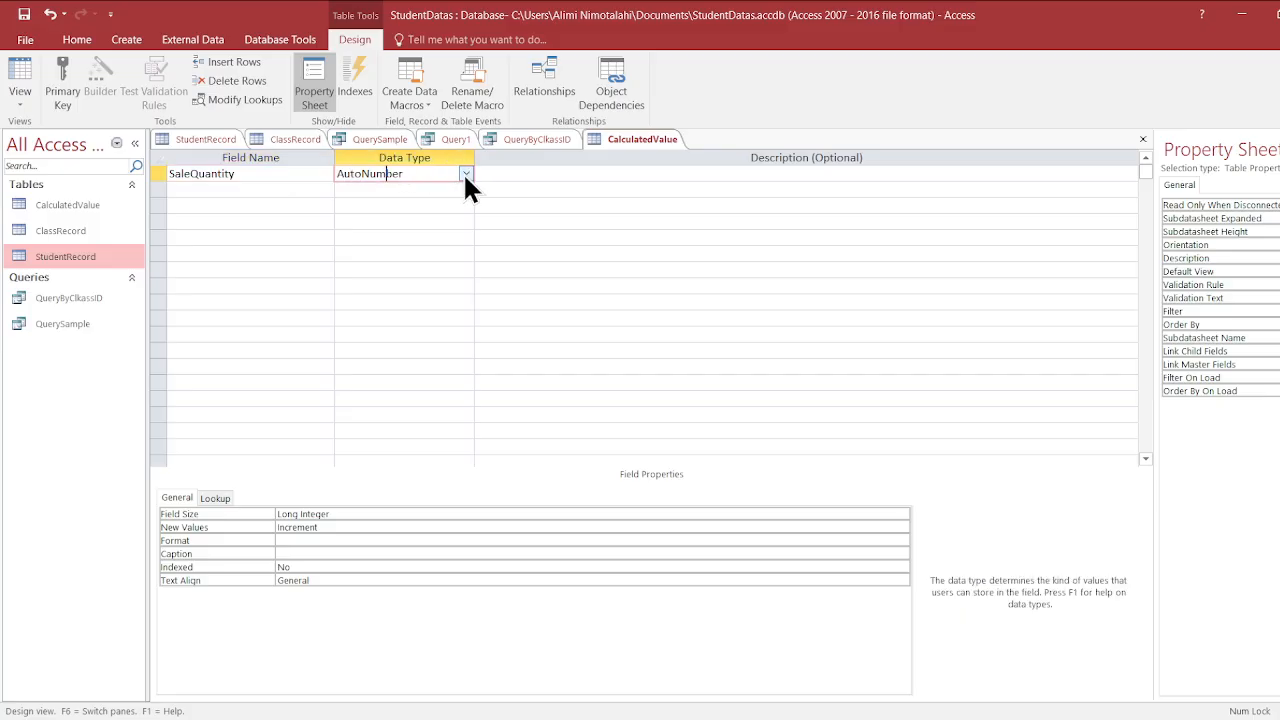
click(424, 216)
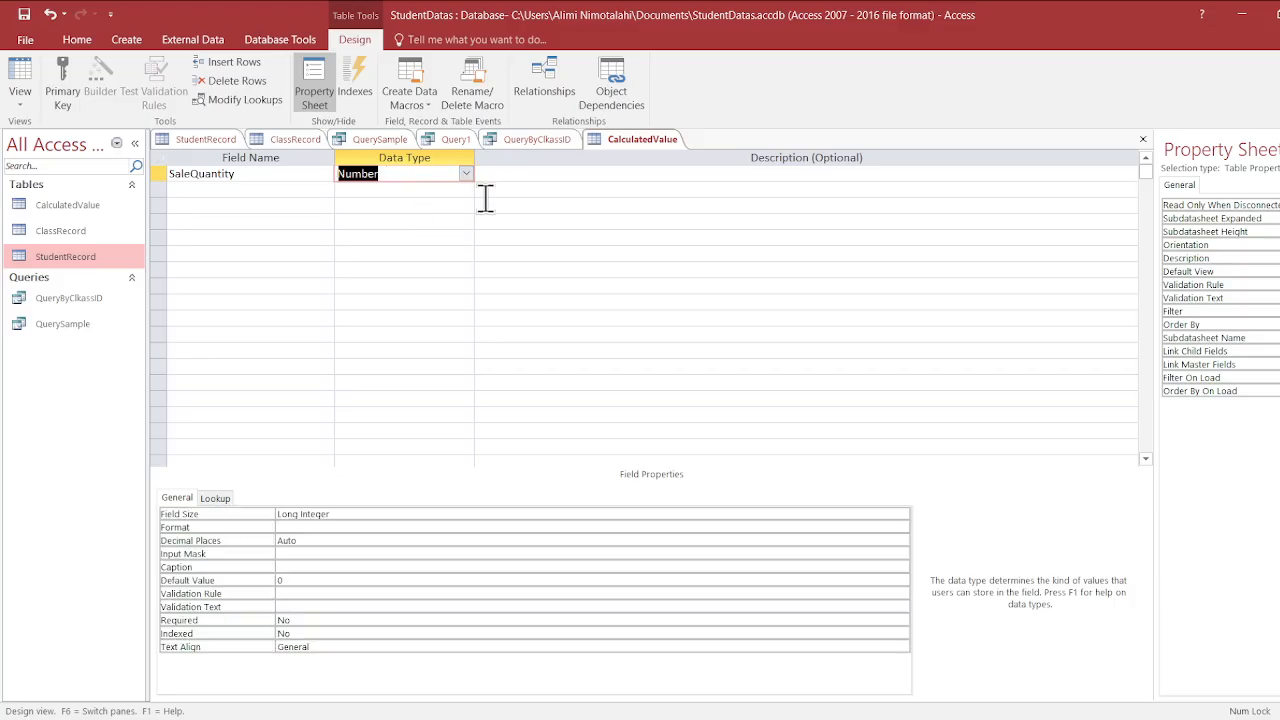
- Add a second field named SaleRate with the data type Number
click(265, 190)
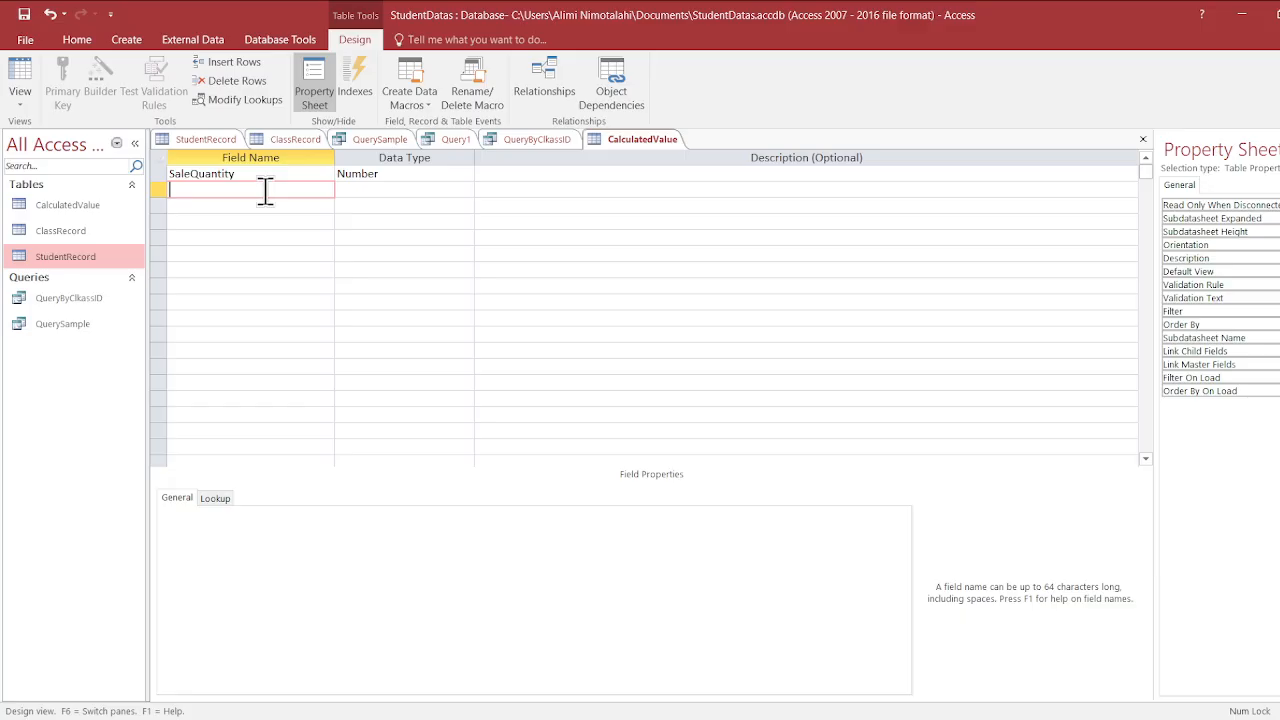
text(SaleRate)
click(371, 192)
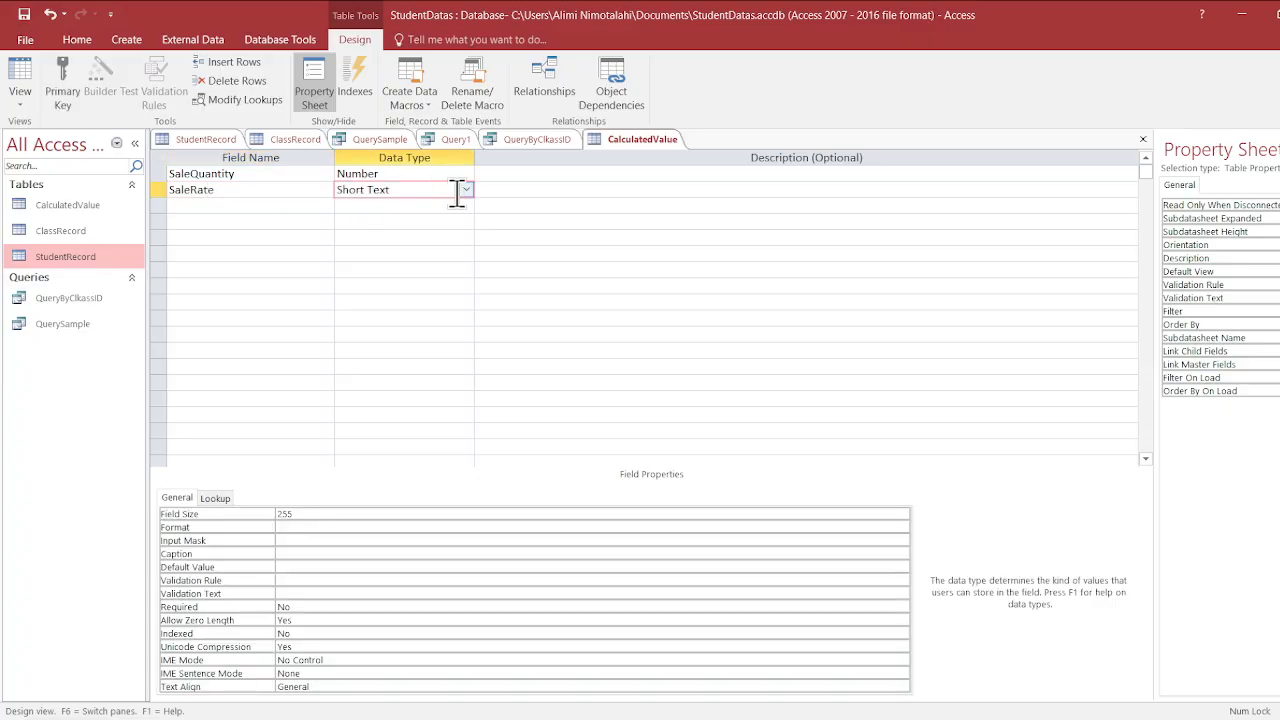
text(n)
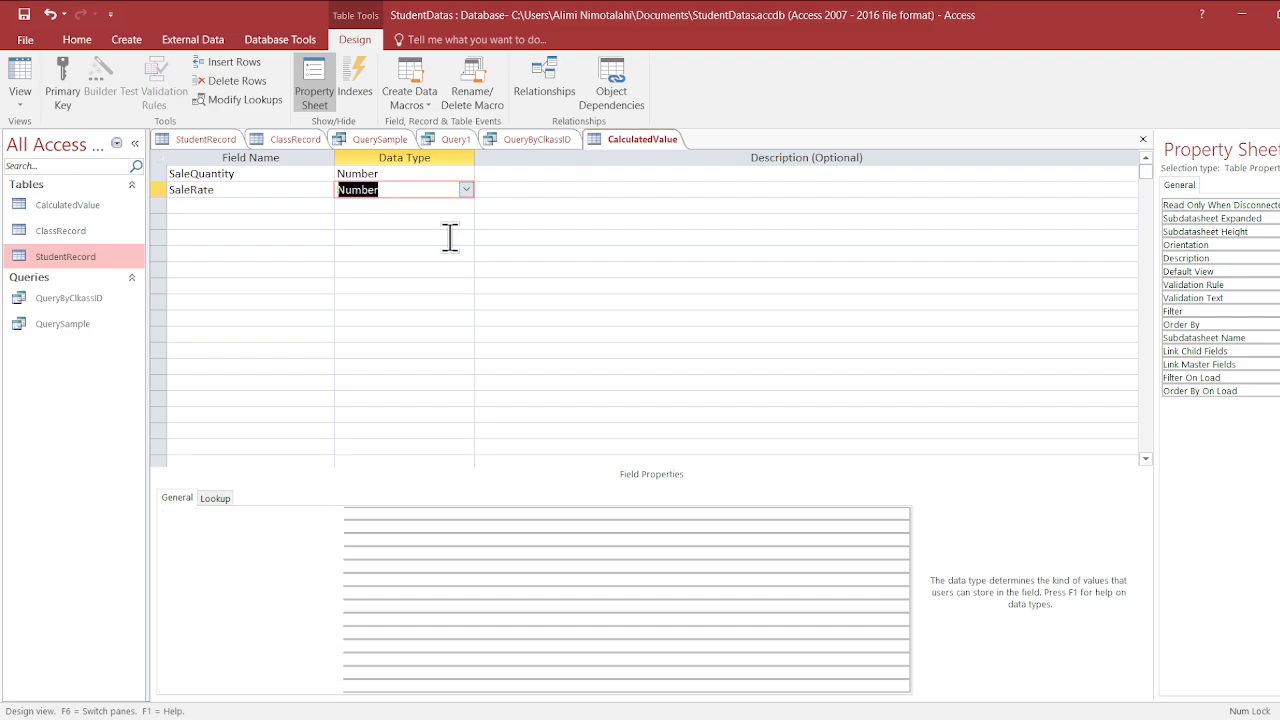
- Add a third field named SalesAmount below SaleRate
click(325, 204)
key(Caps_Lock)
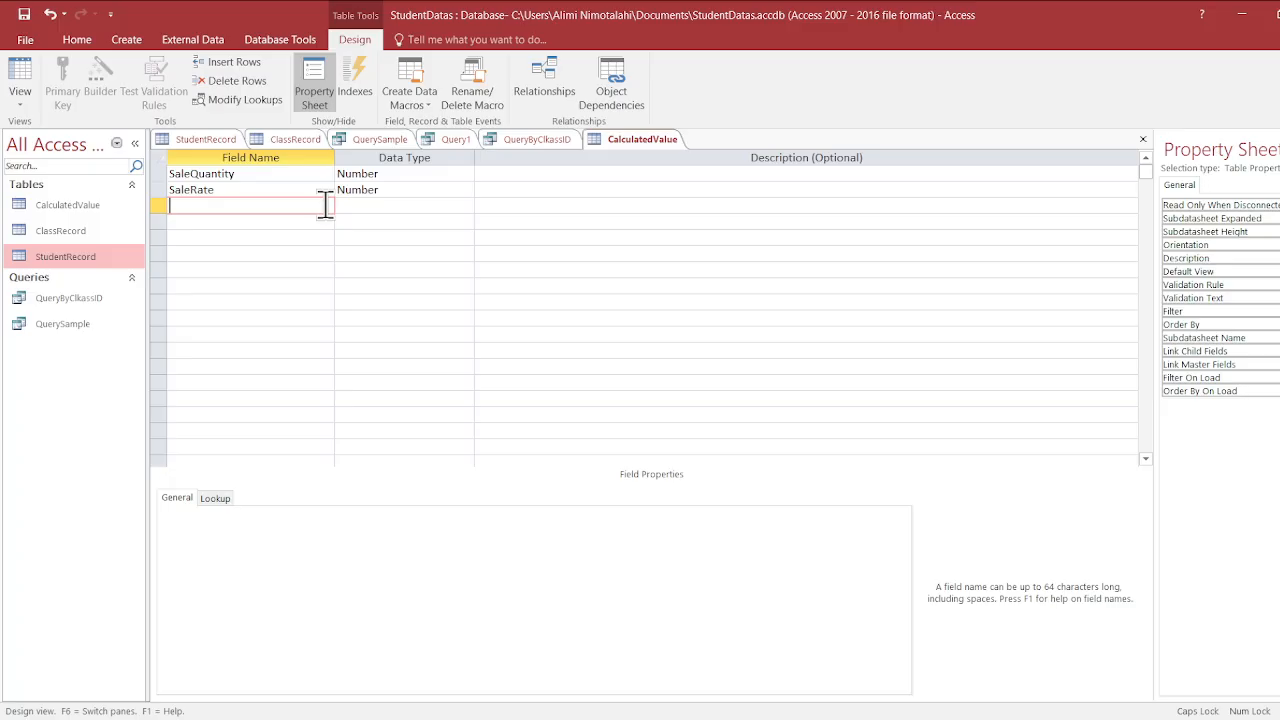
text(S)
key(Caps_Lock)
text(ale)
key(Caps_Lock)
text(A)
key(Caps_Lock)
text(mount)
key(Left)
key(Left)
key(Left)
key(Left)
key(Left)
key(Left)
text(s)
- Rename the SaleRate field to SalesRate and the SaleQuantity field to SalesQuantity
key(Up)
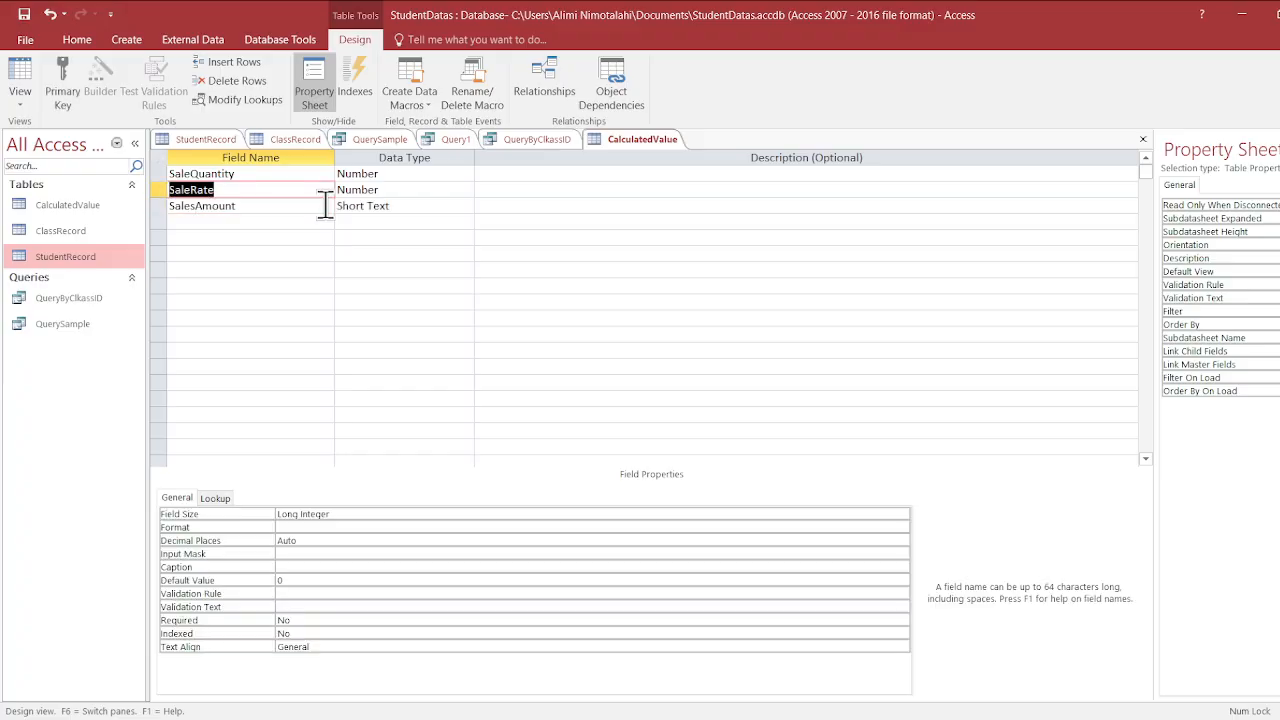
click(192, 189)
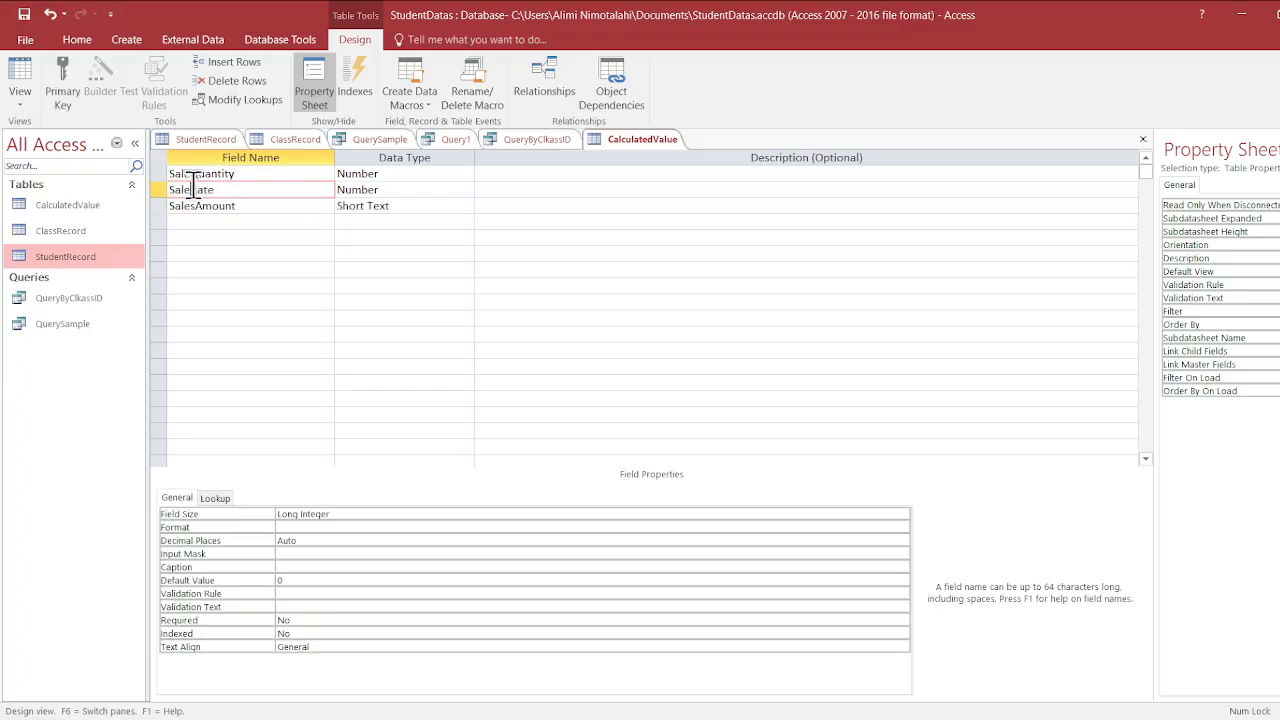
text(s)
click(192, 173)
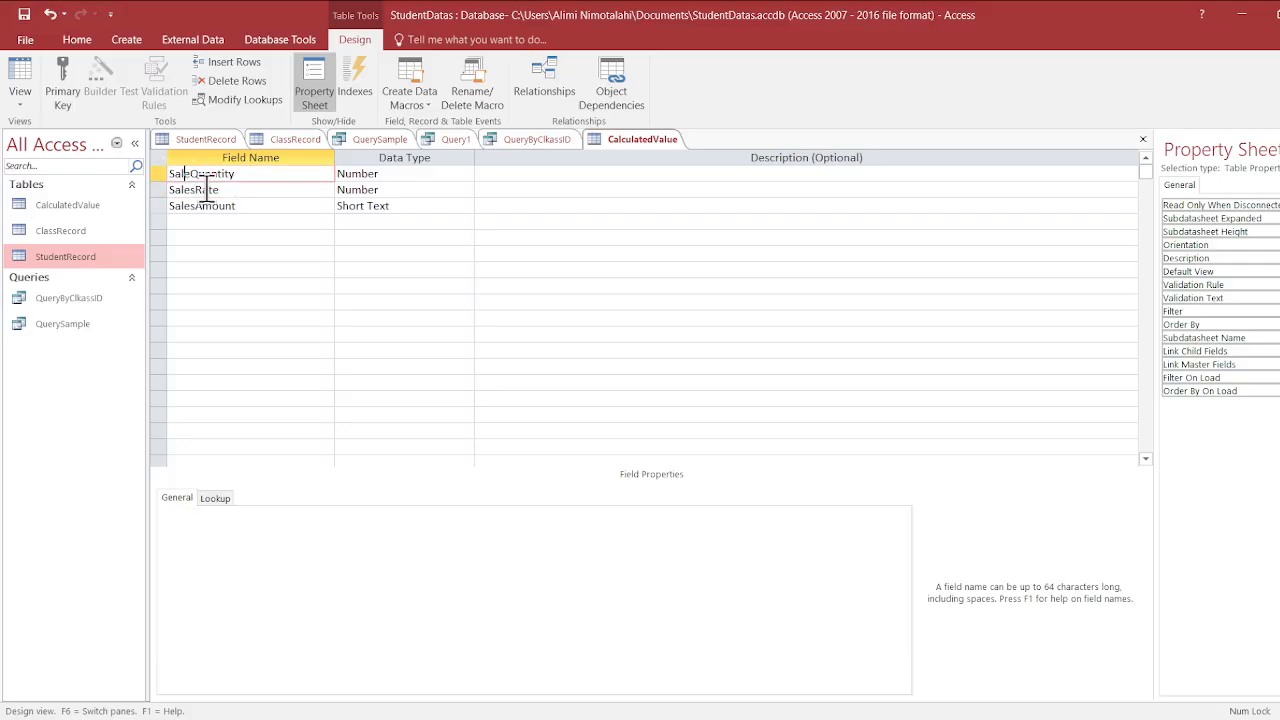
text(s)
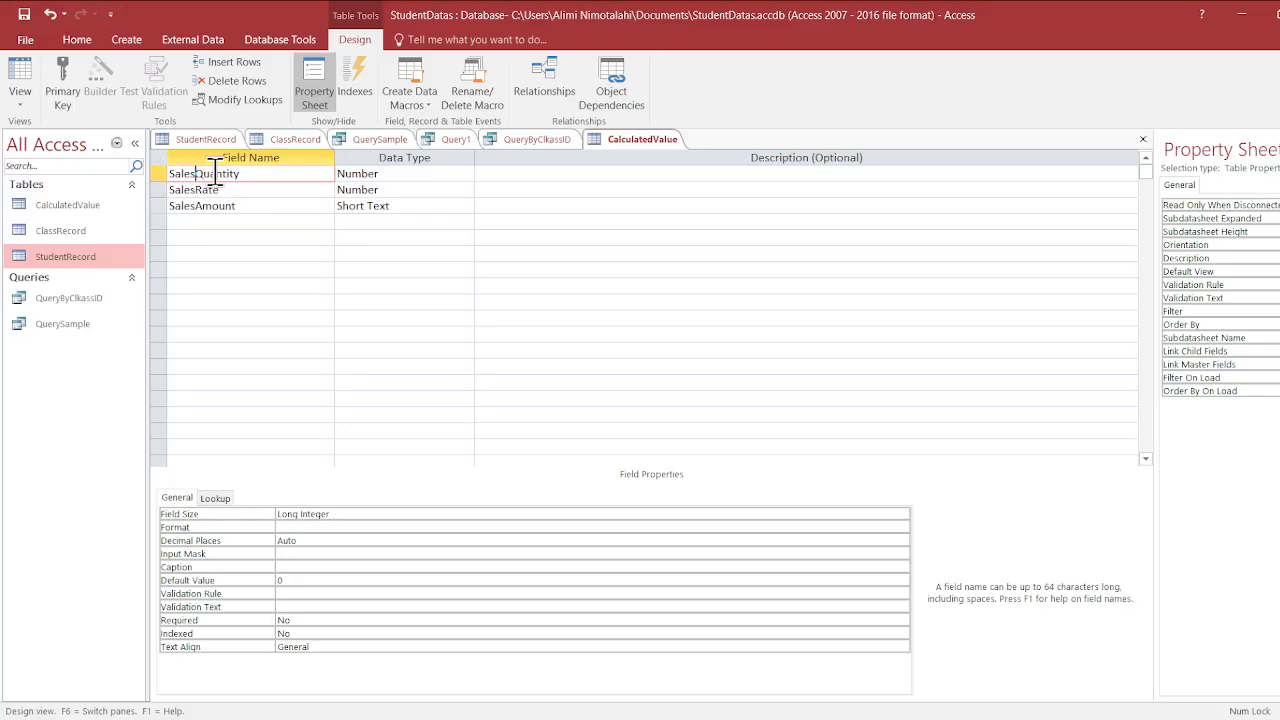
- Set the data type of the SalesAmount field to Currency
click(327, 222)
click(378, 206)
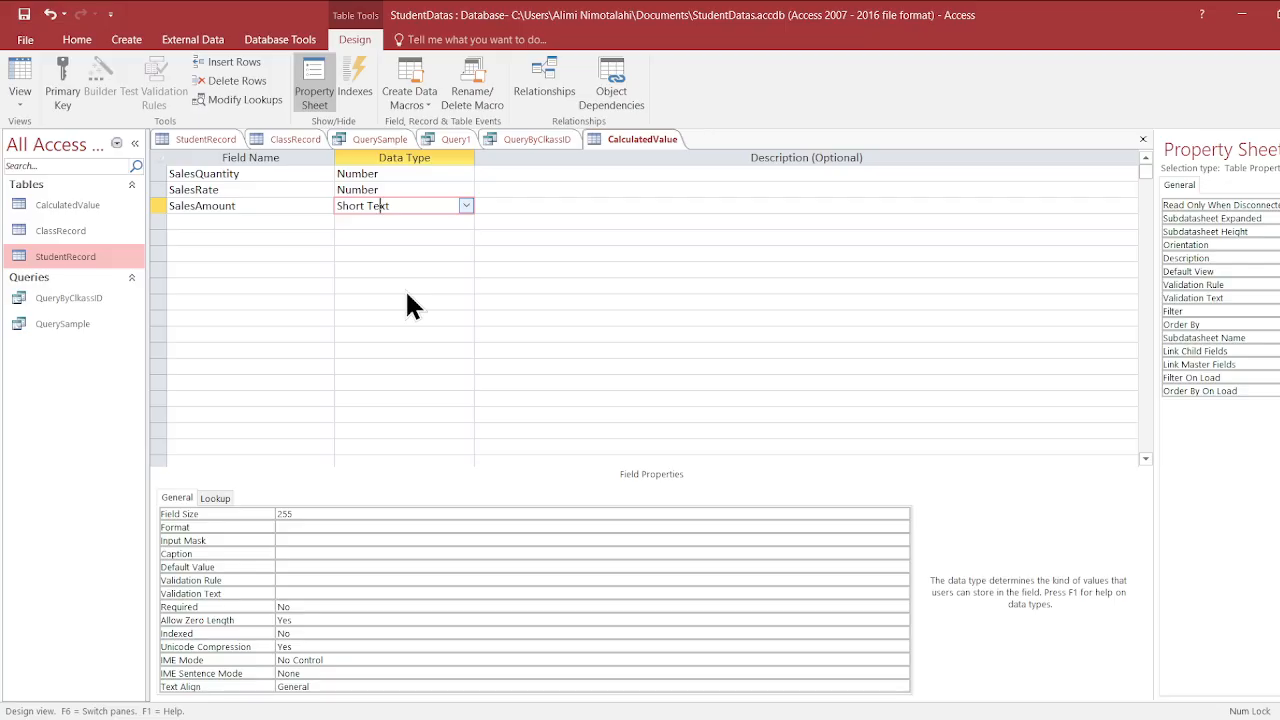
text(cy)
click(442, 286)
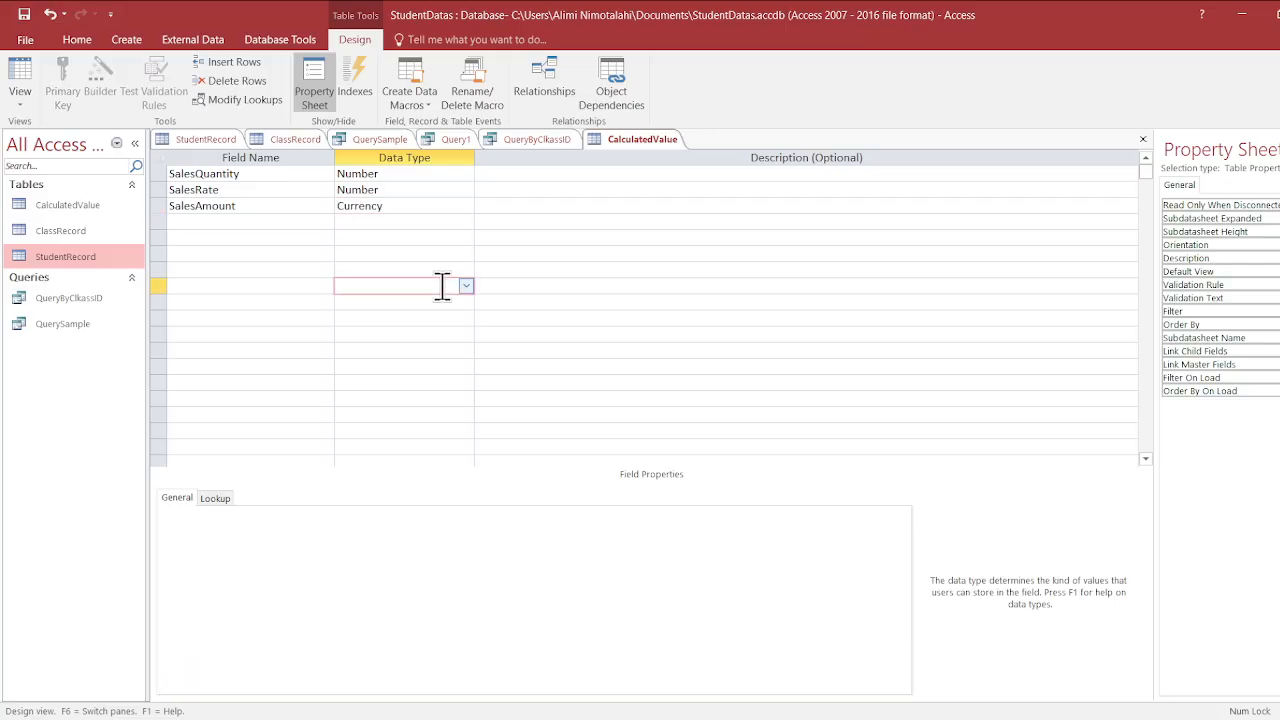
click(276, 203)
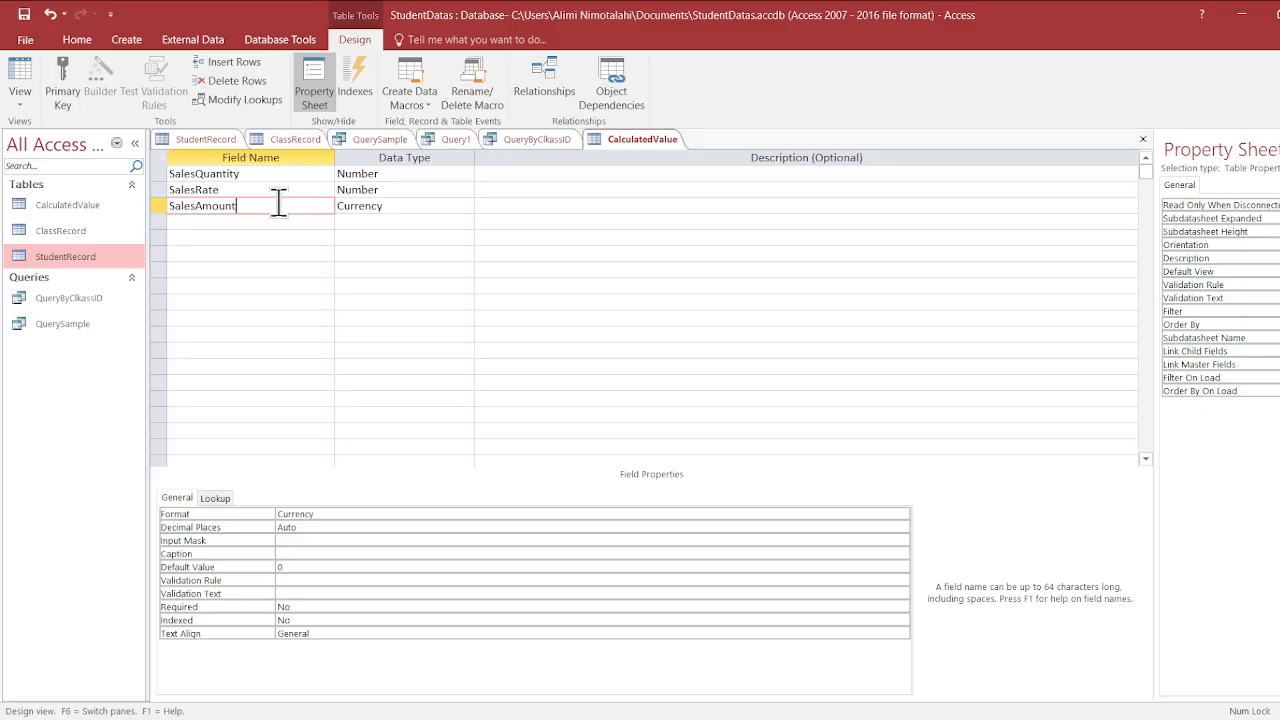
click(382, 206)
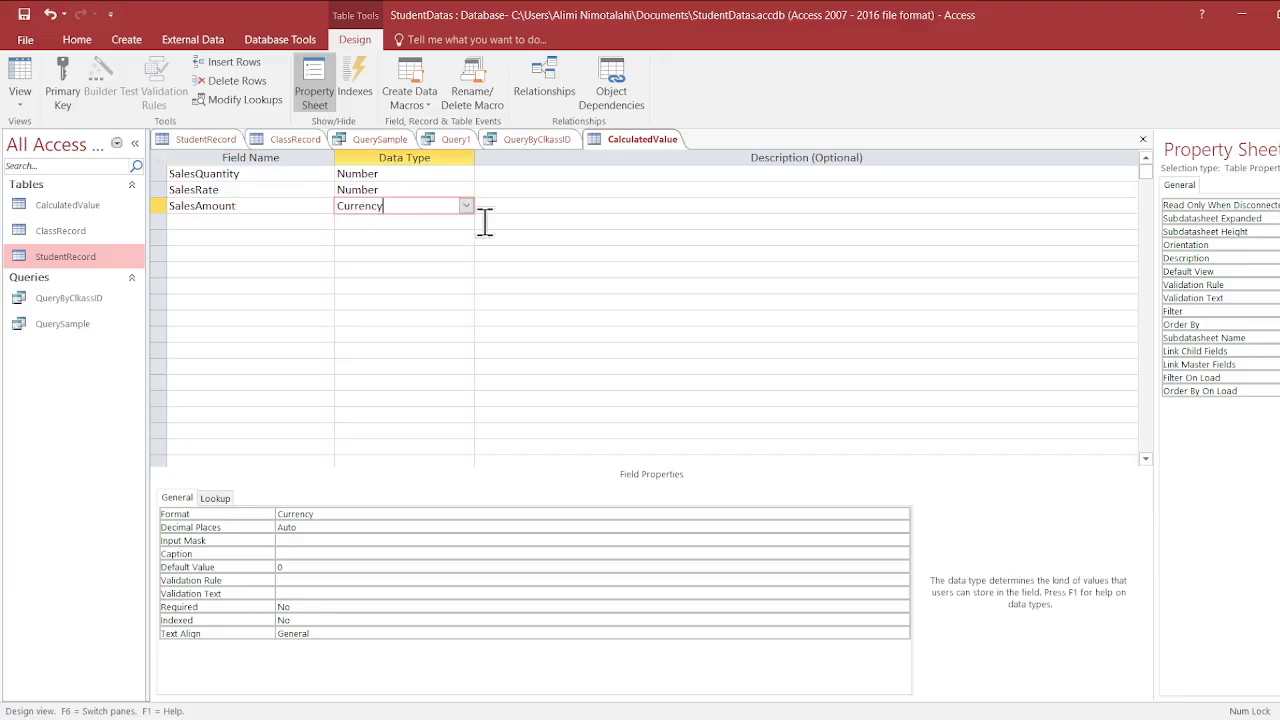
- Change the data type of the SalesRate field to Currency
click(396, 173)
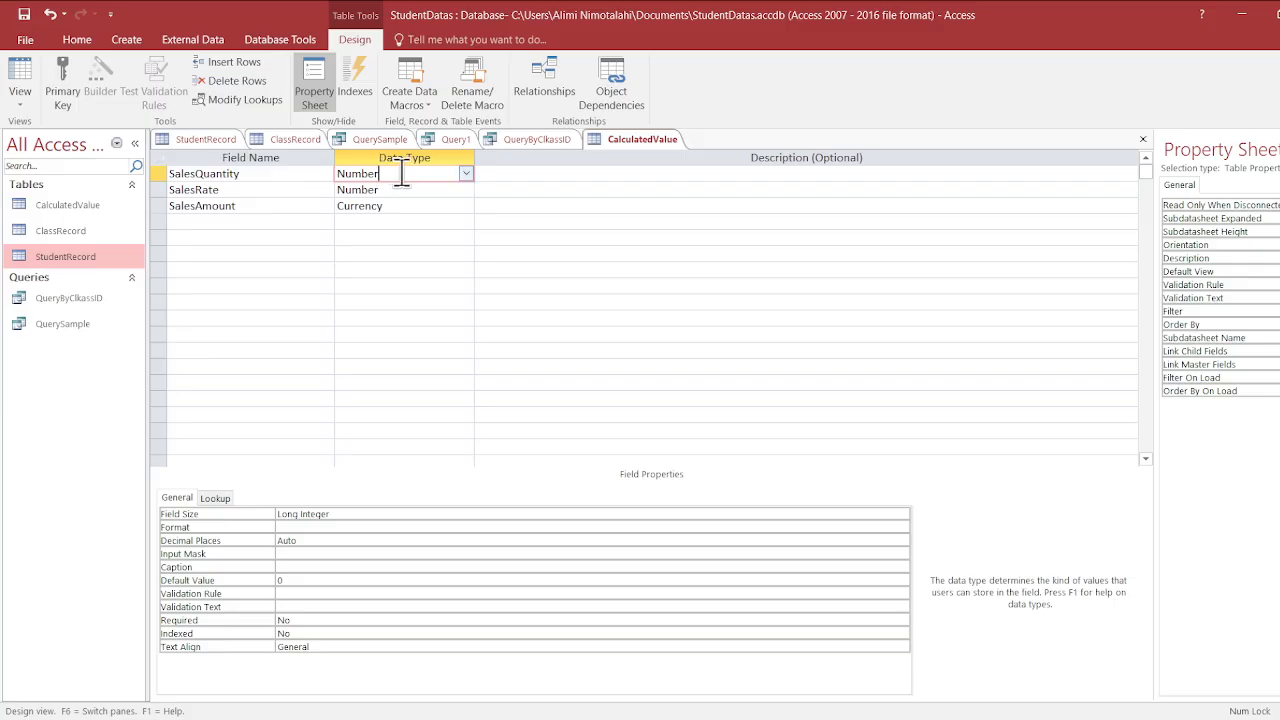
click(277, 189)
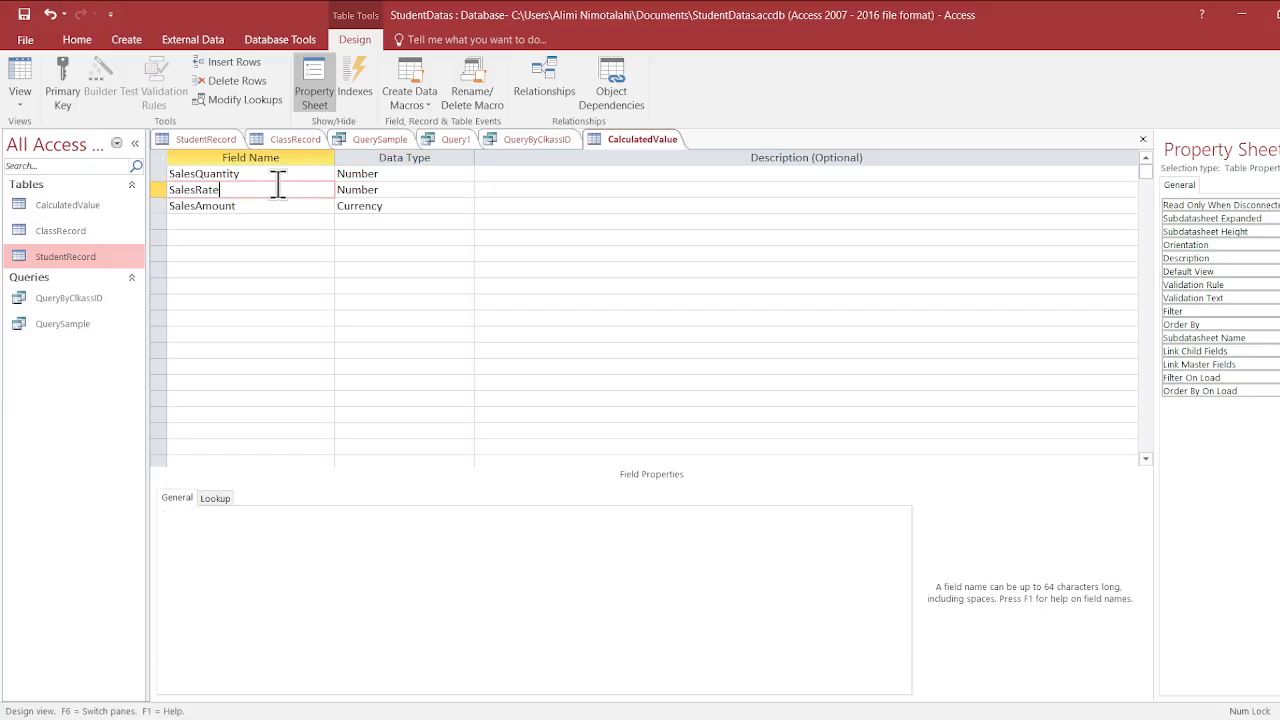
click(398, 189)
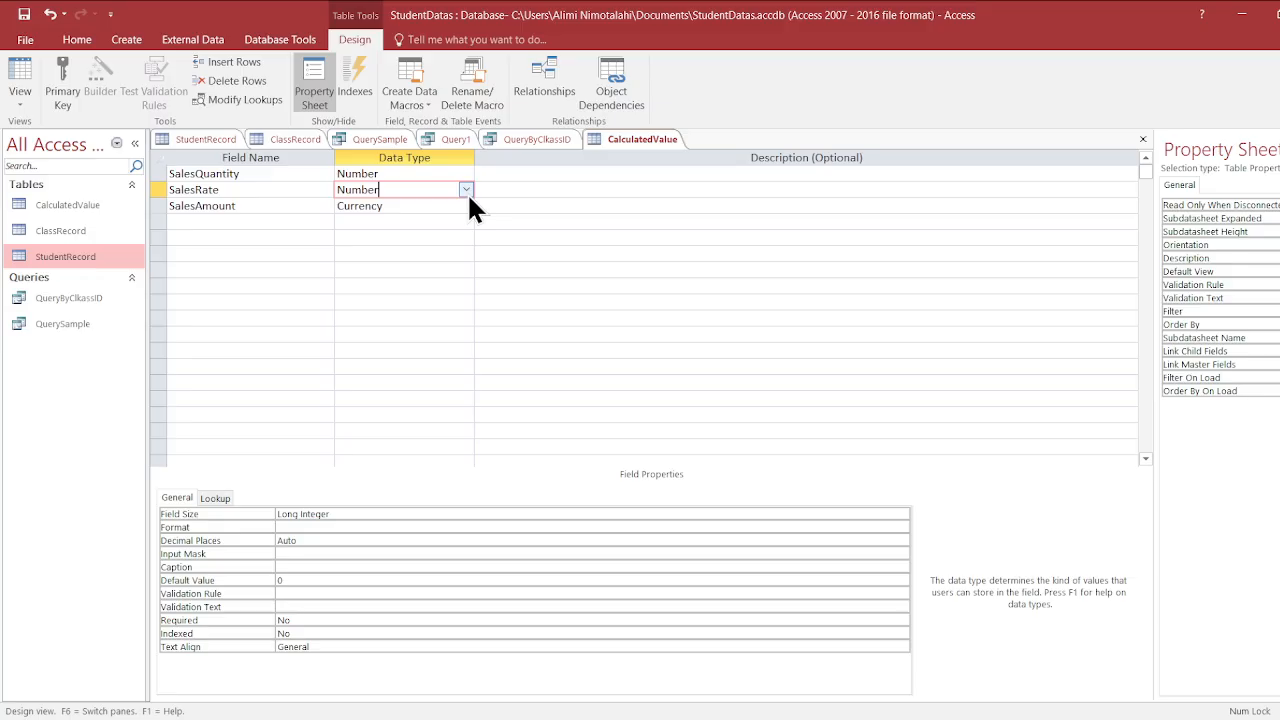
click(415, 264)
click(453, 257)
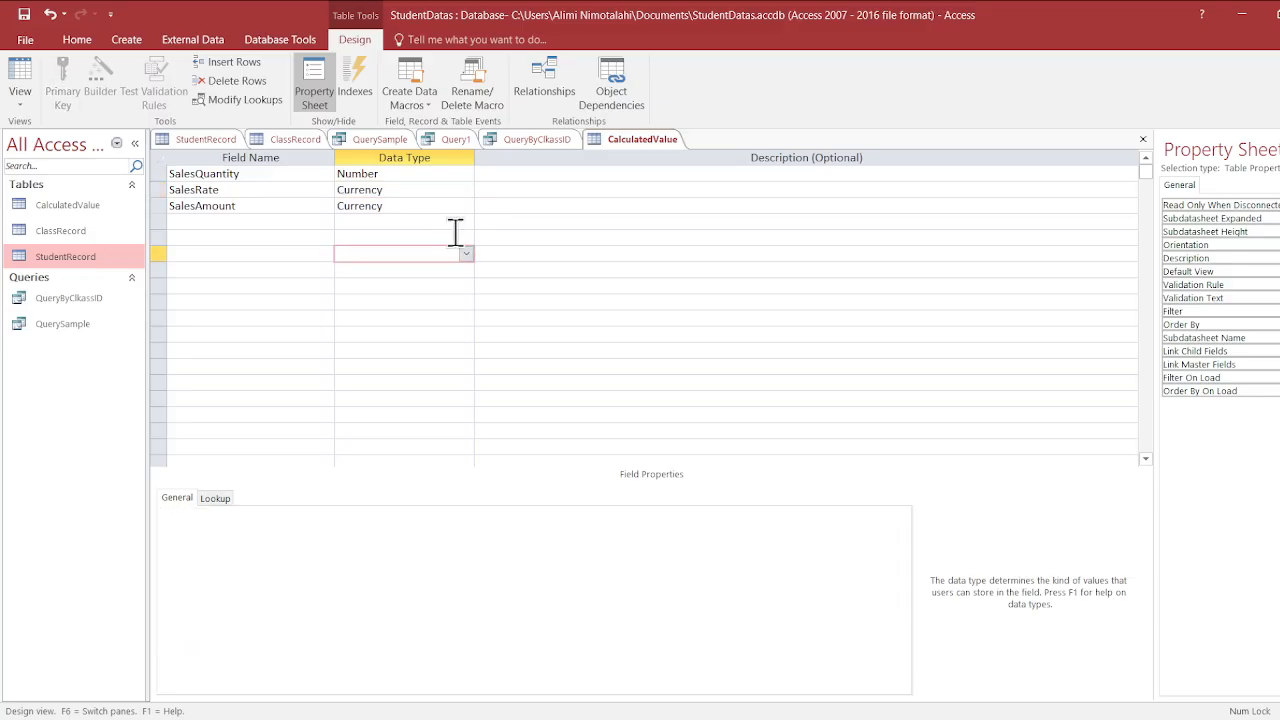
- Change the data type of the SalesAmount field to Calculated
click(446, 190)
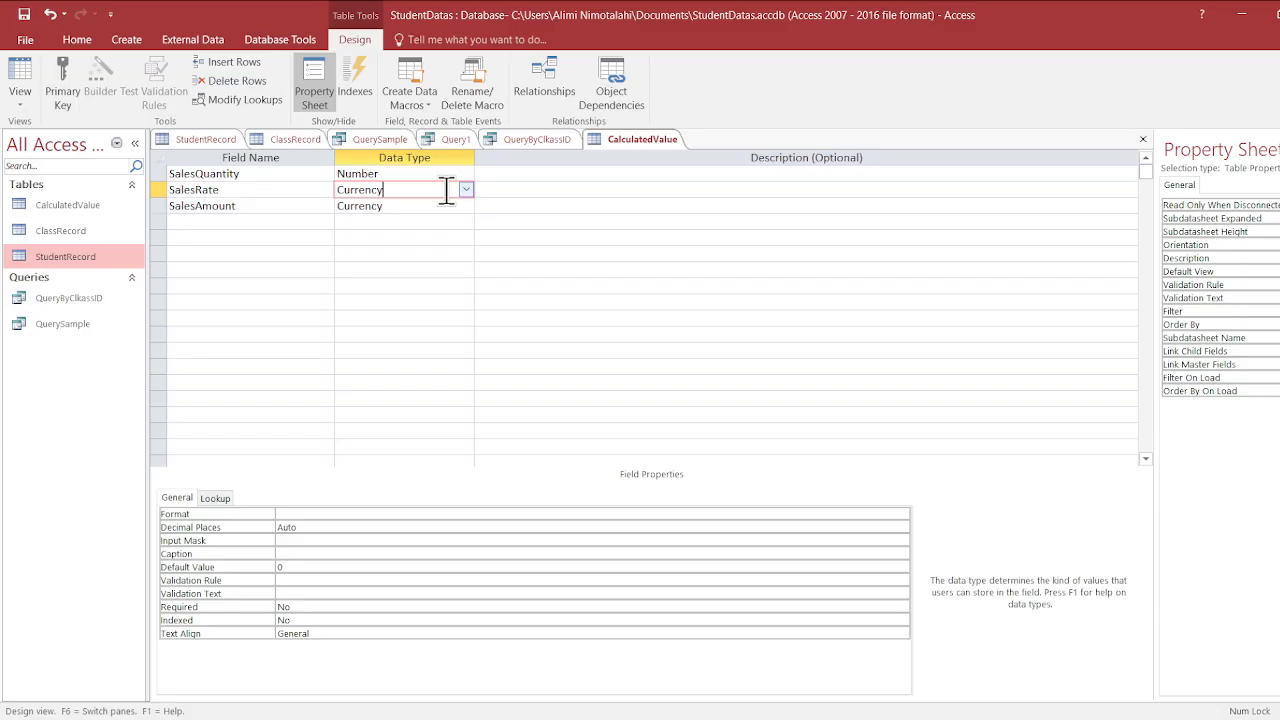
click(464, 205)
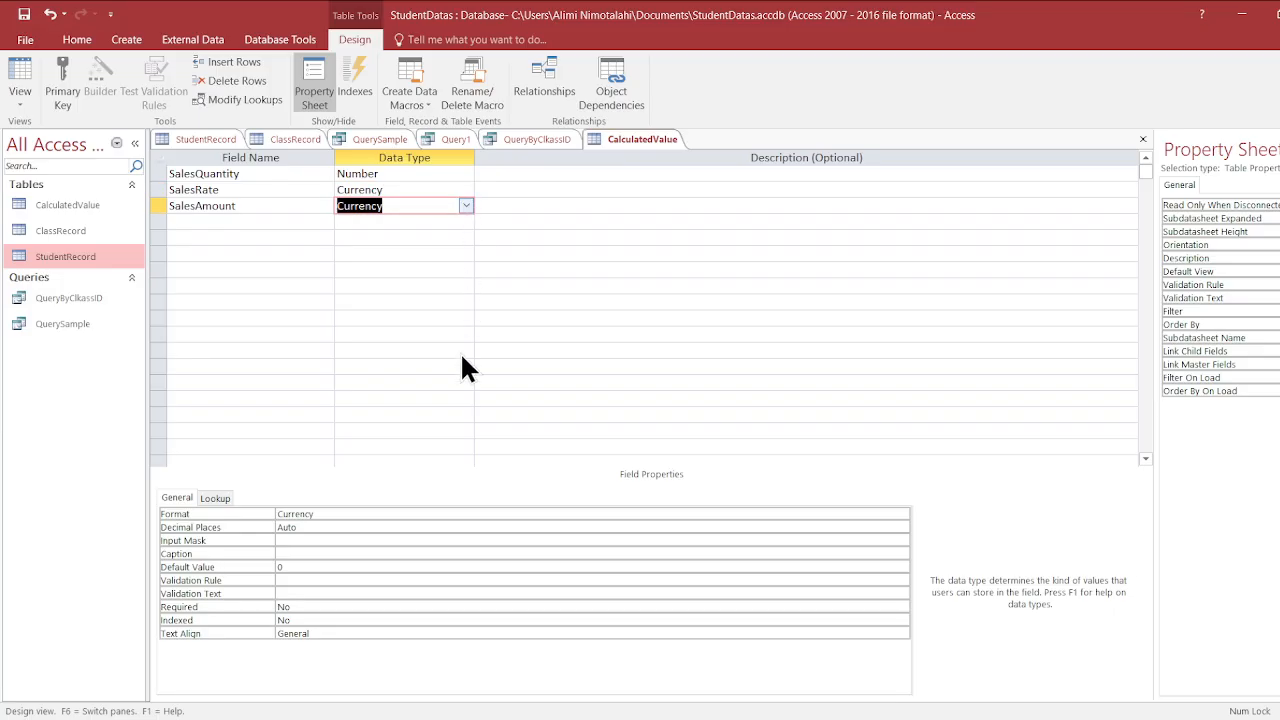
text(culated)
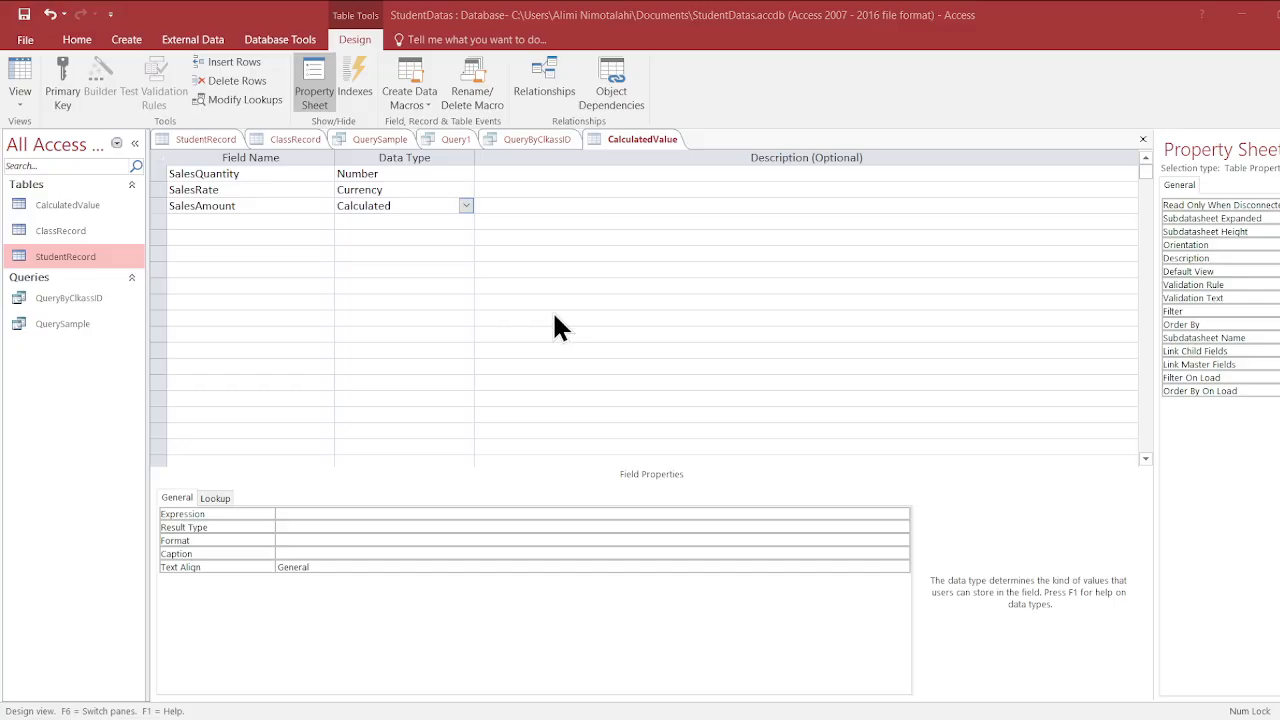
click(851, 135)
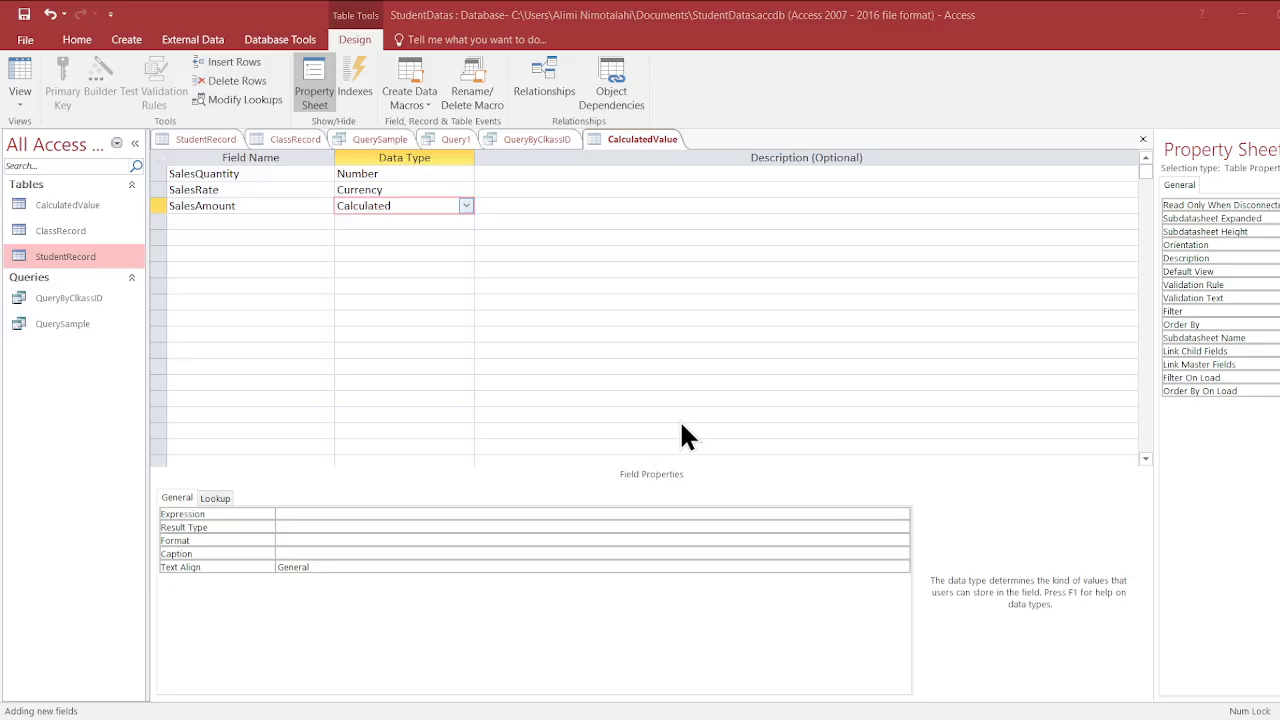
- Dismiss the expression prompt and set the data type of the SalesAmount field to Number
click(966, 331)
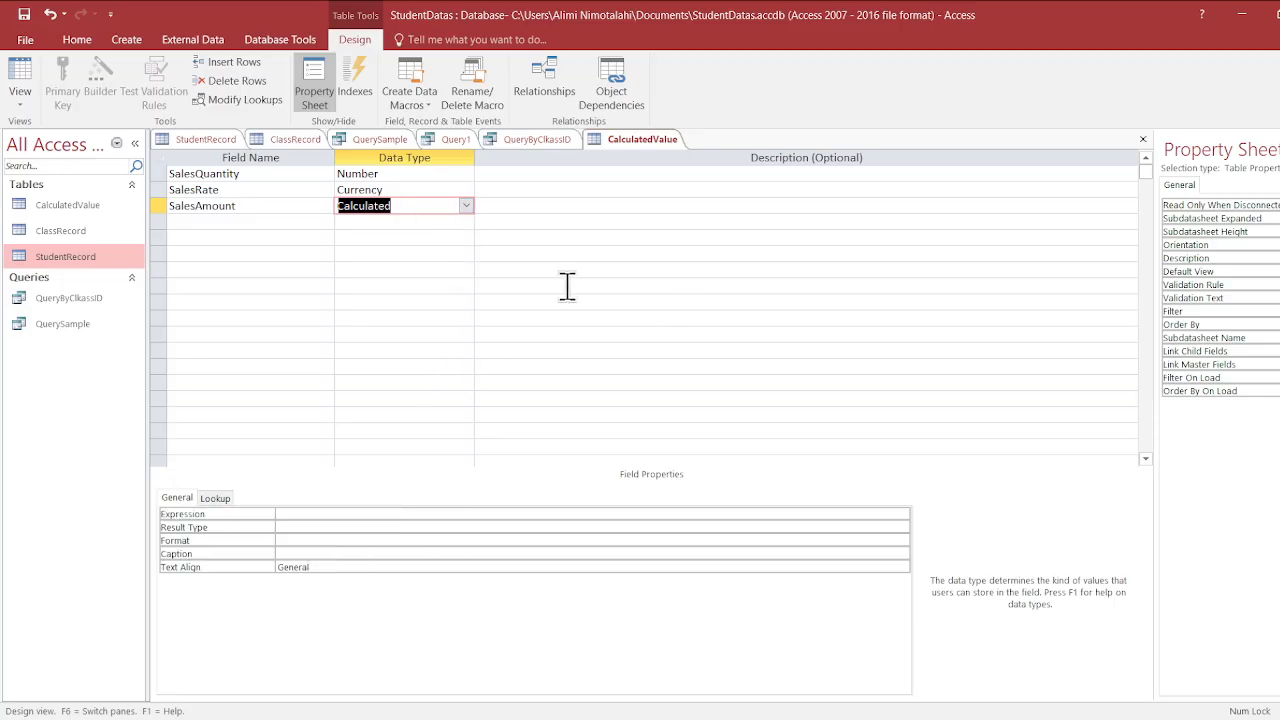
click(466, 207)
click(420, 262)
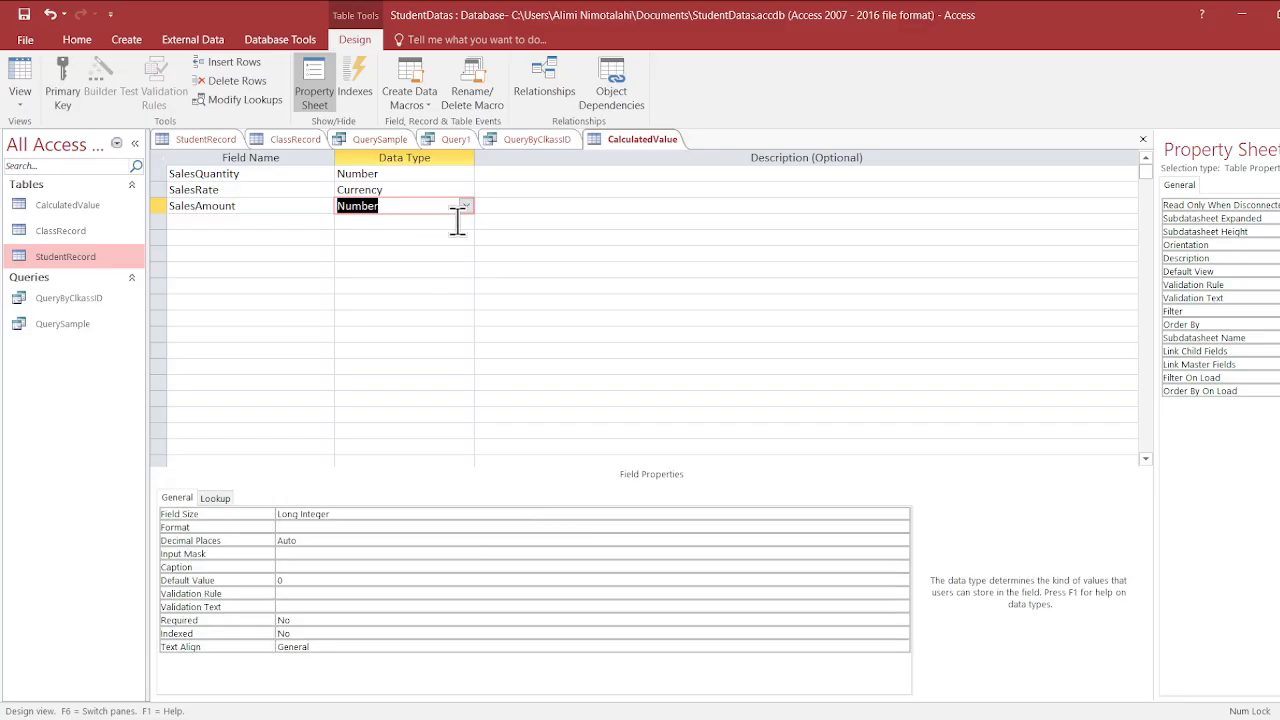
click(463, 270)
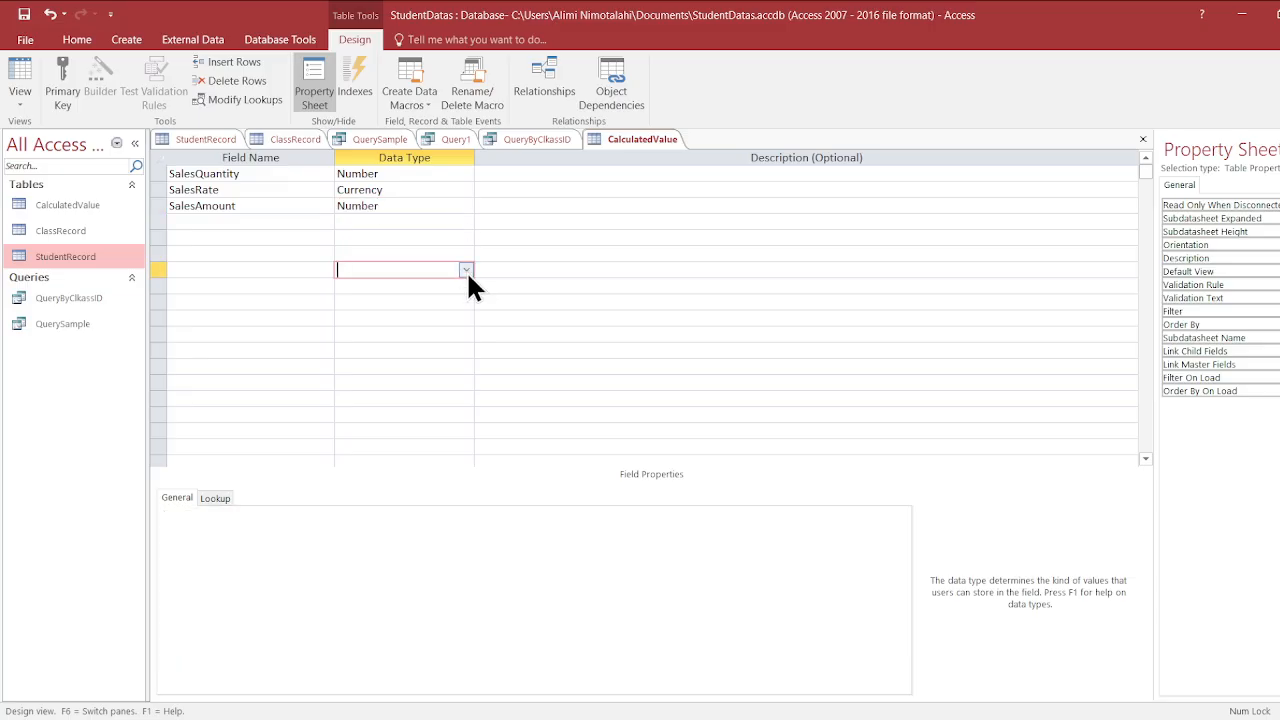
- Set the data type of the SalesAmount field back to Calculated, without entering an expression
click(450, 206)
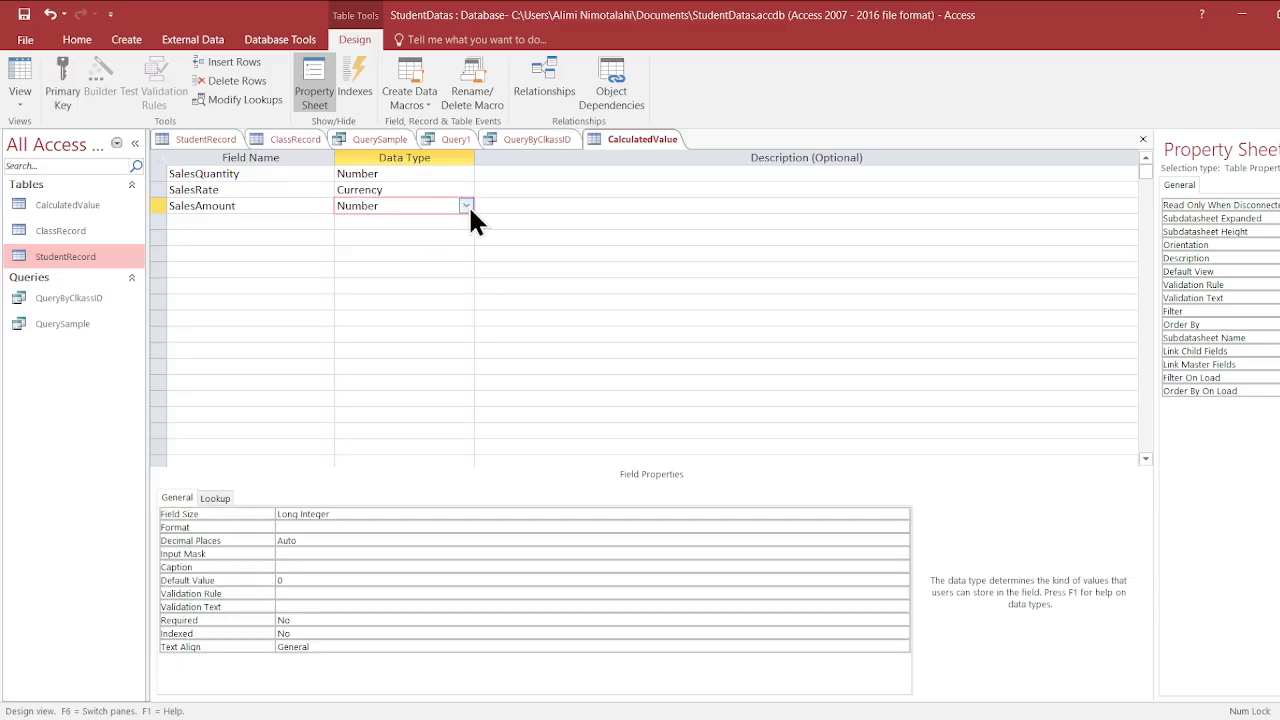
click(430, 382)
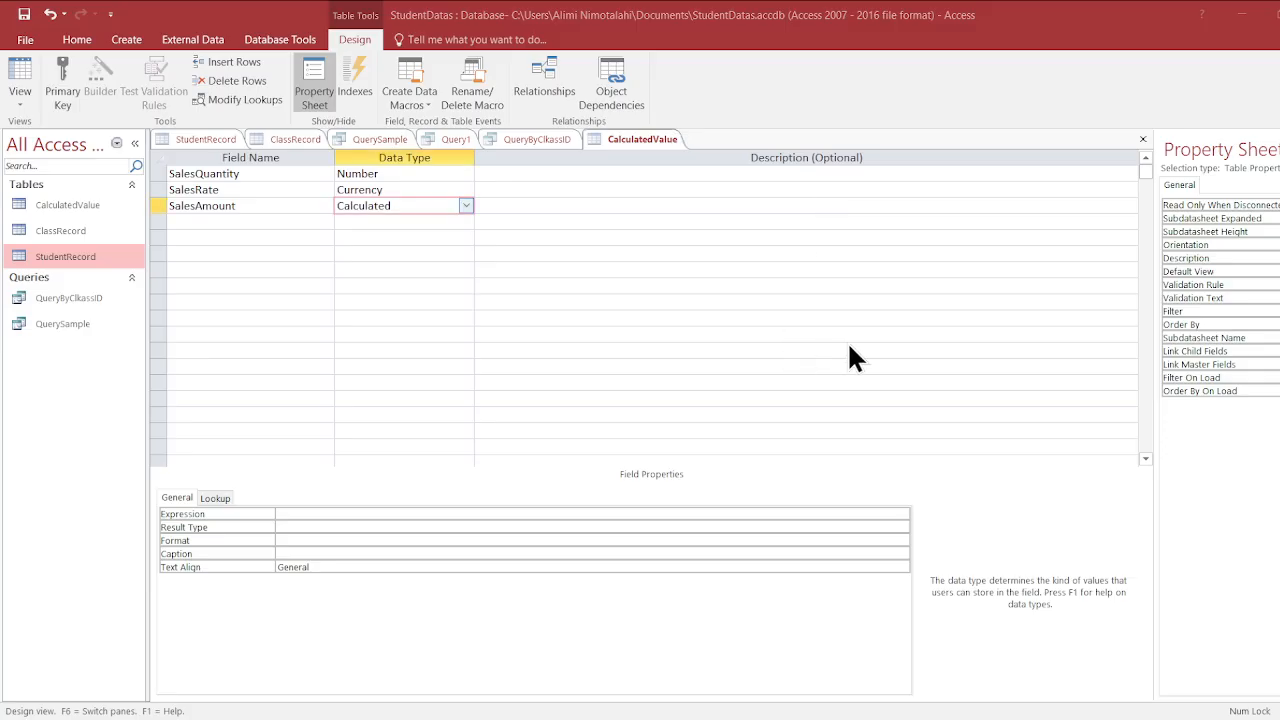
click(772, 350)
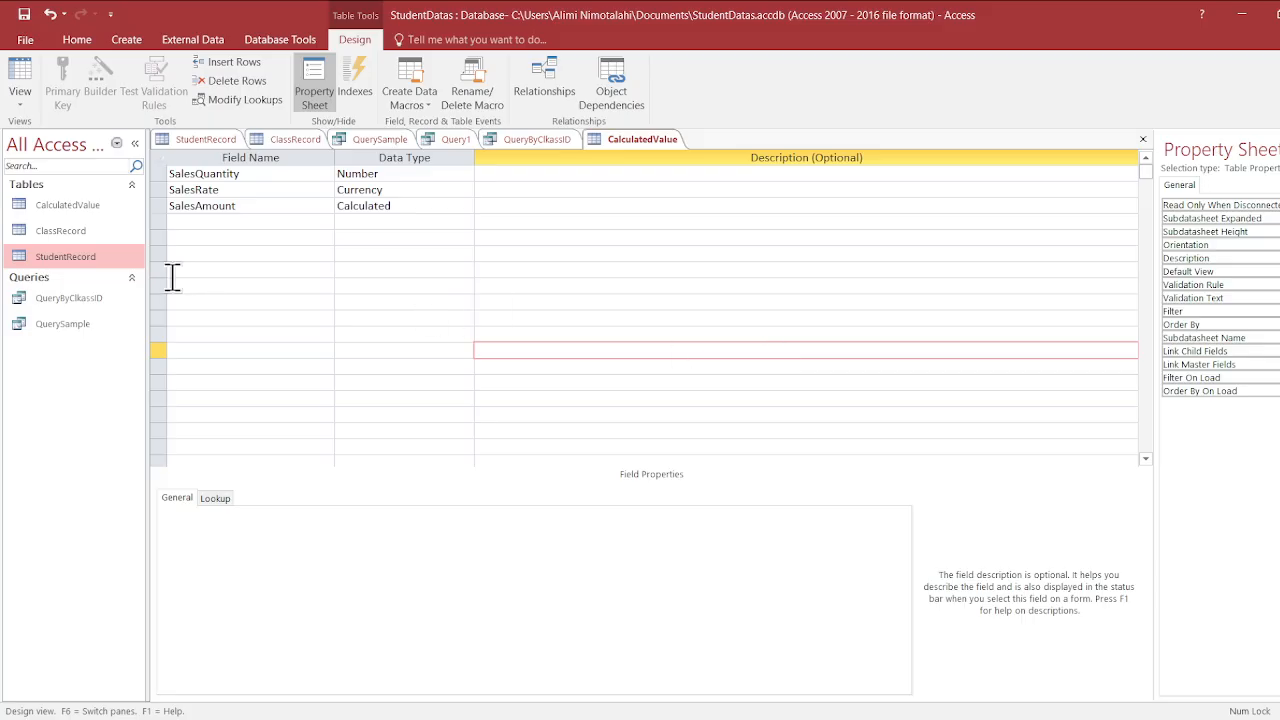
- Delete the SalesAmount field from the CalculatedValue table design
click(159, 207)
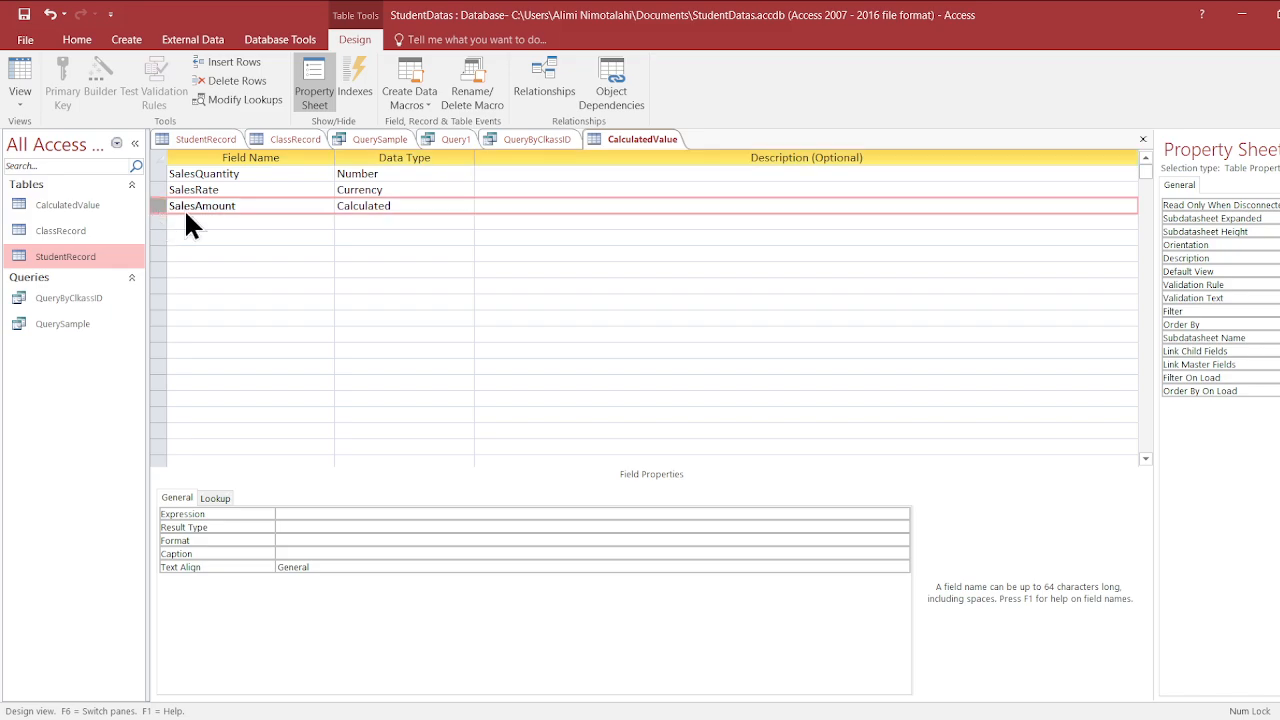
key(Delete)
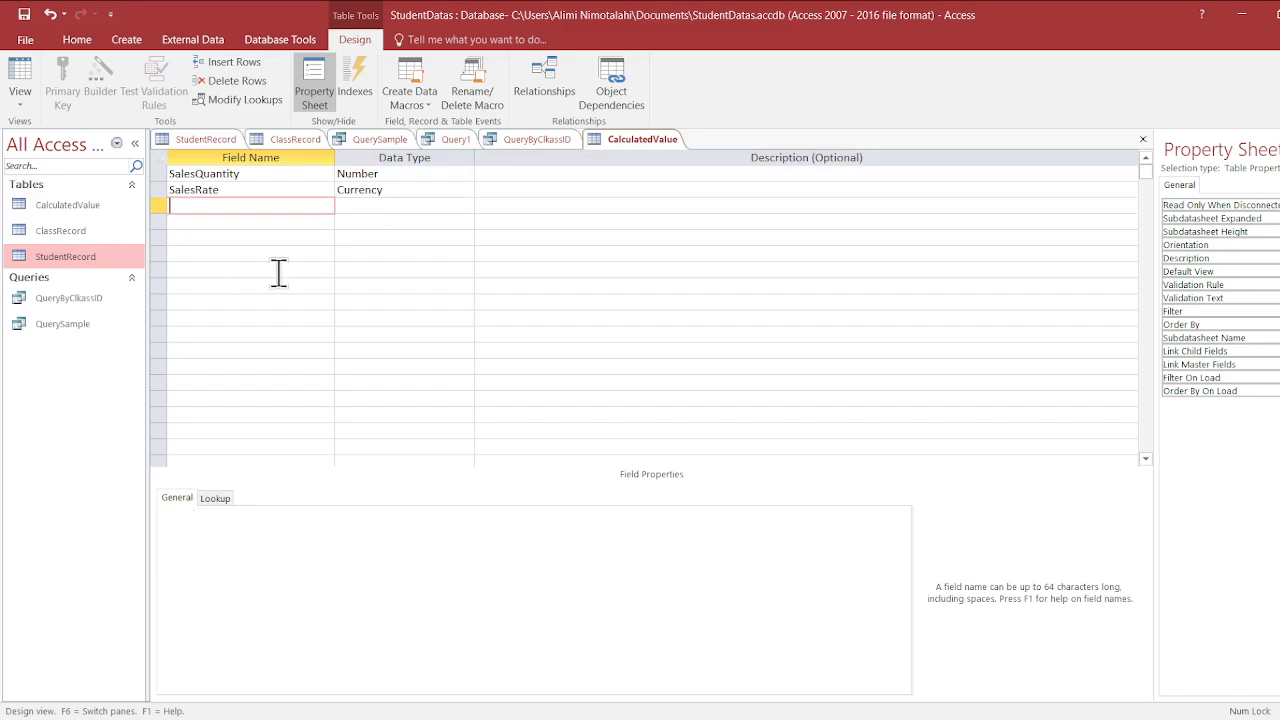
click(294, 270)
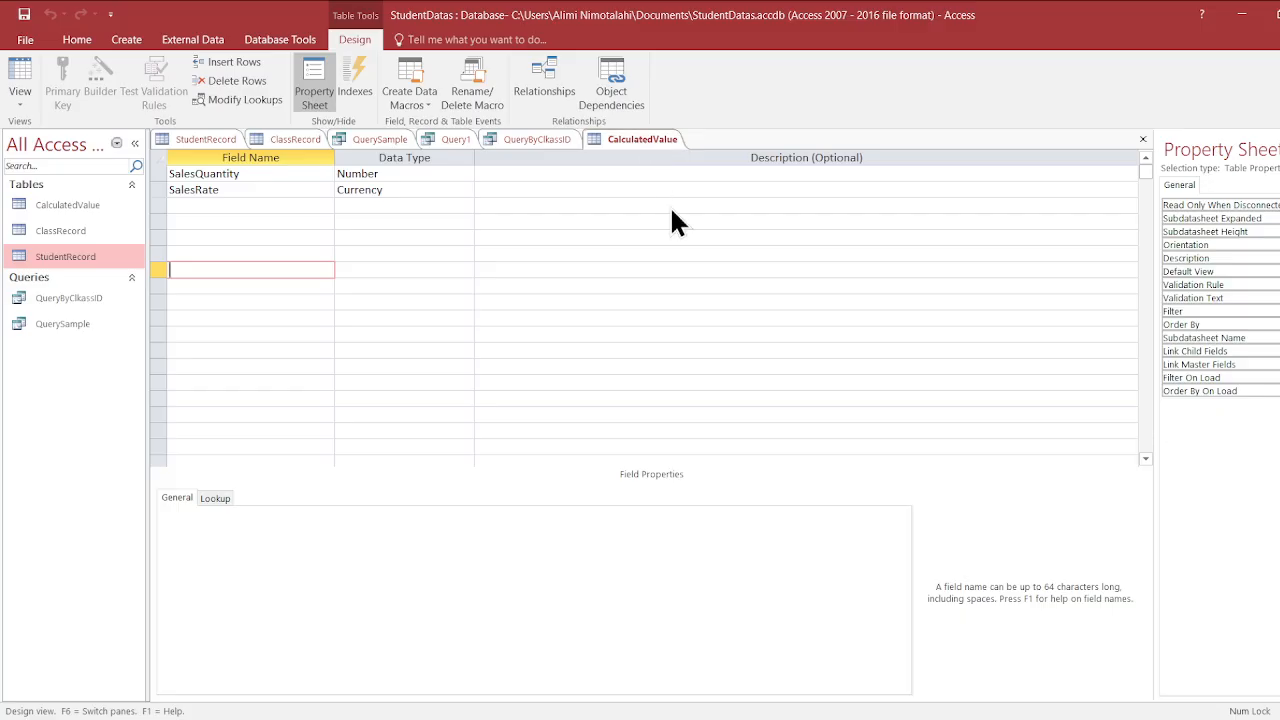
- Show the CalculatedValue table in Datasheet view and clear the SalesRate value in the first record
click(674, 232)
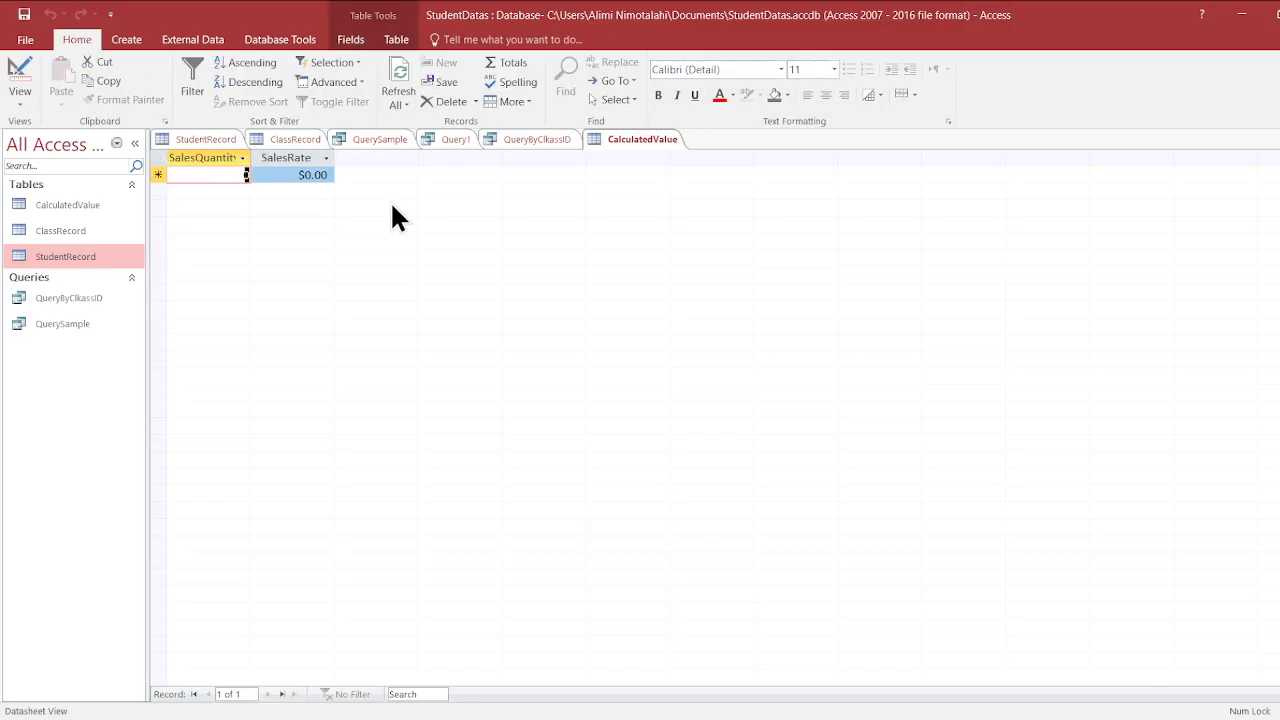
click(326, 175)
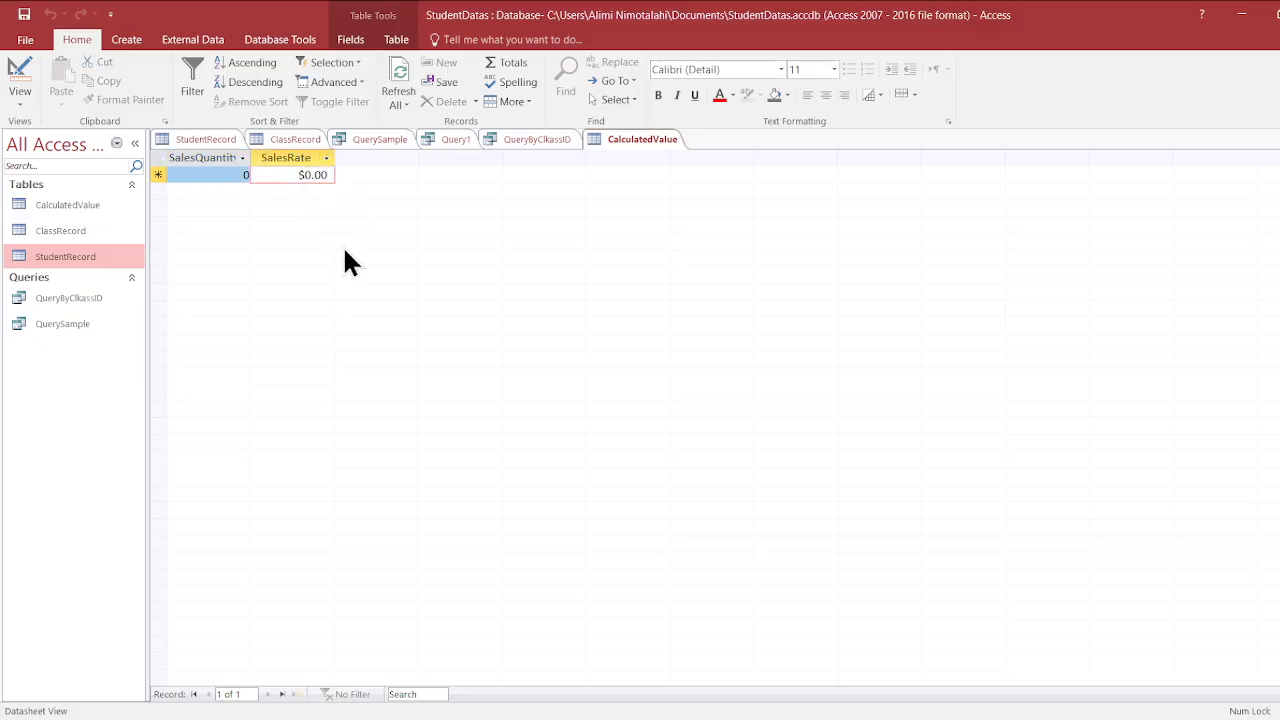
key(BackSpace)
key(BackSpace)
key(BackSpace)
key(BackSpace)
key(BackSpace)
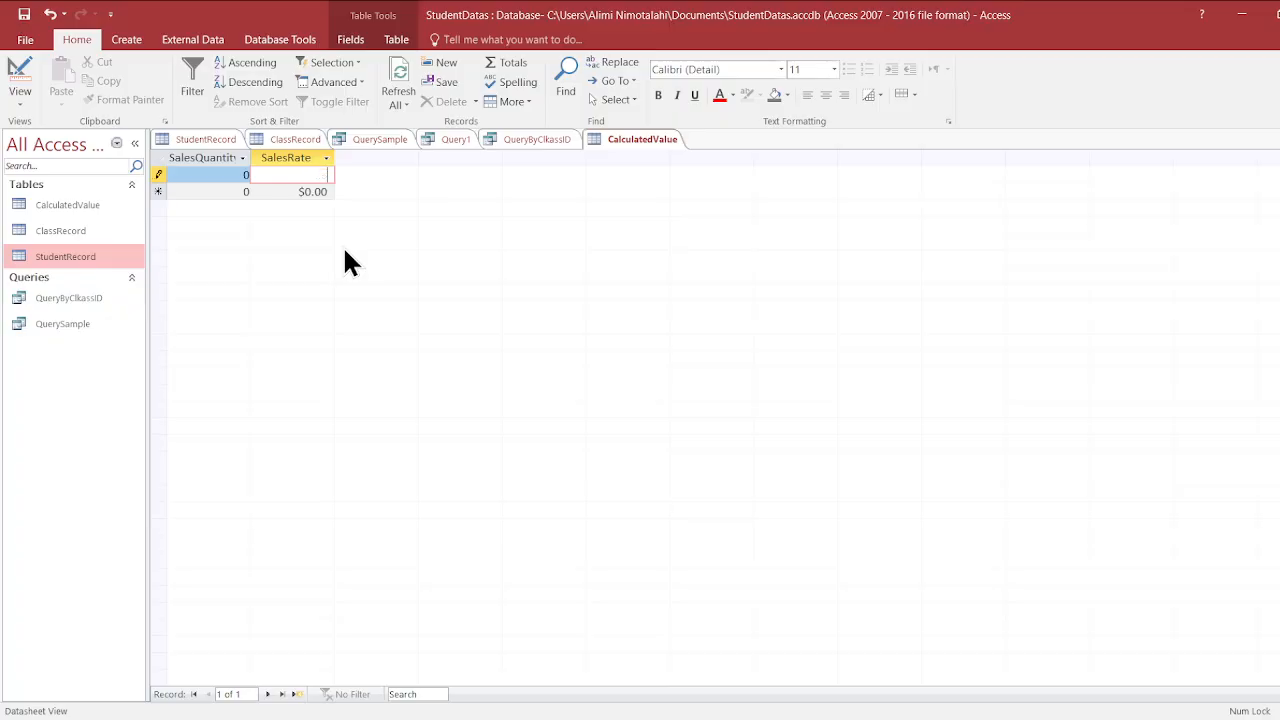
click(322, 192)
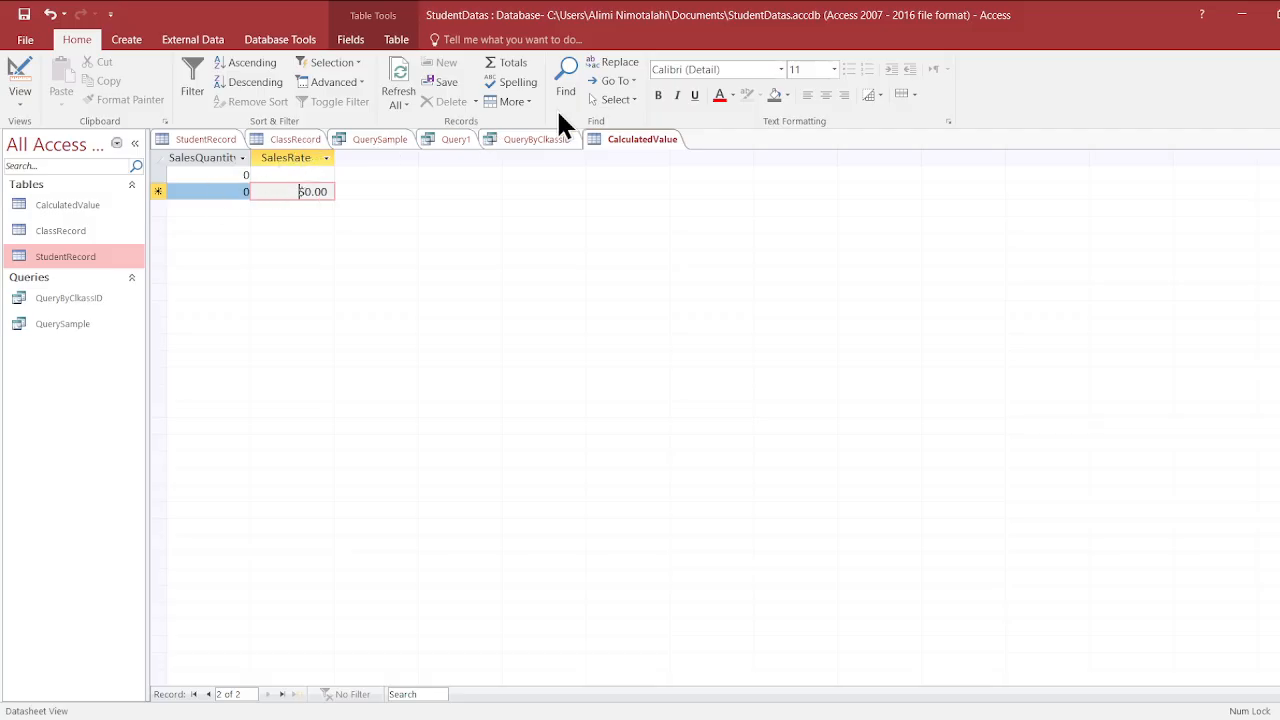
- Return the CalculatedValue table to Design view and add a field named SalesAmount below SalesRate
click(618, 139)
click(618, 139)
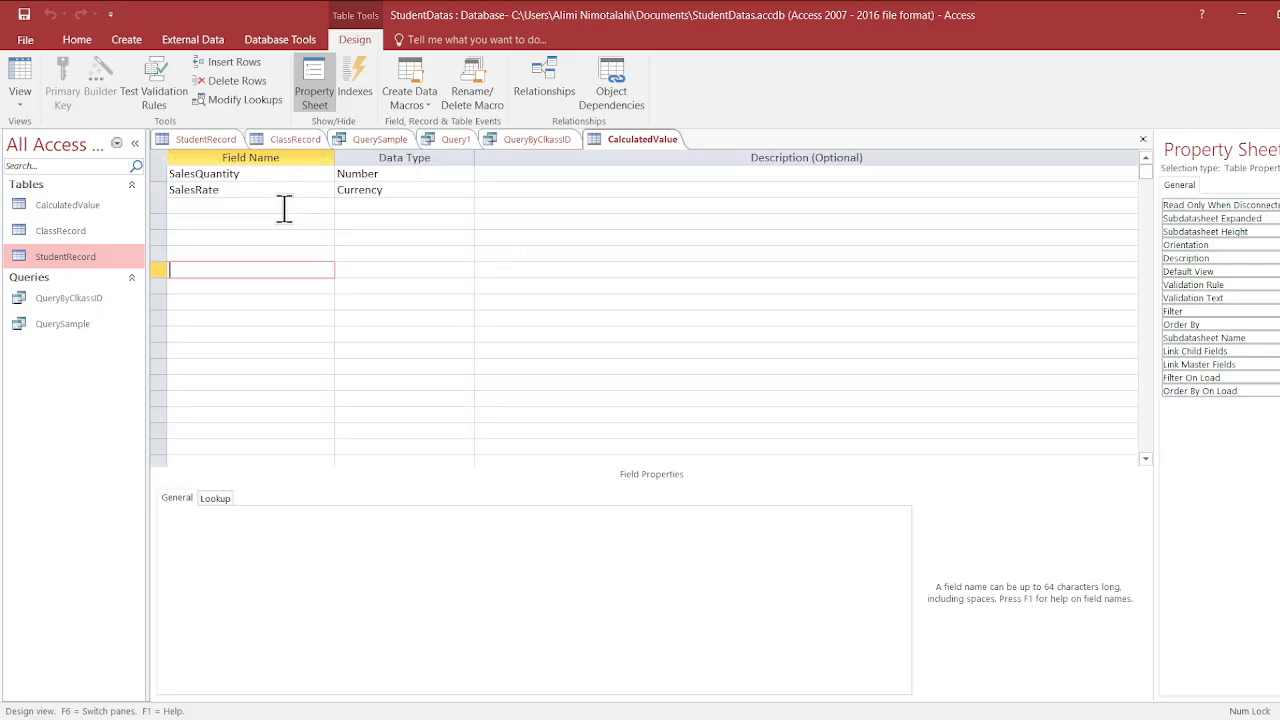
click(284, 205)
key(Caps_Lock)
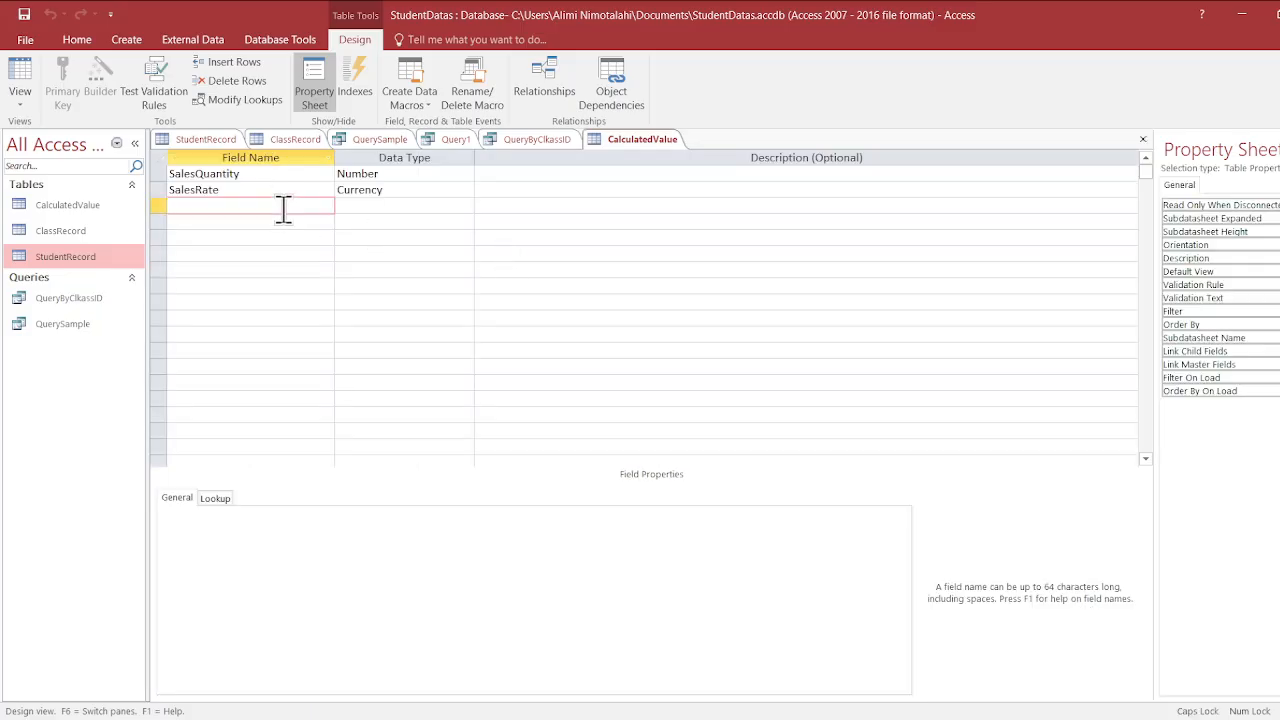
text(S)
key(Caps_Lock)
text(ales)
key(Caps_Lock)
text(A)
key(Caps_Lock)
text(mount)
- Set the SalesAmount field's data type to Calculated with the expression [SalesQuantity]*[SalesRate]
click(372, 201)
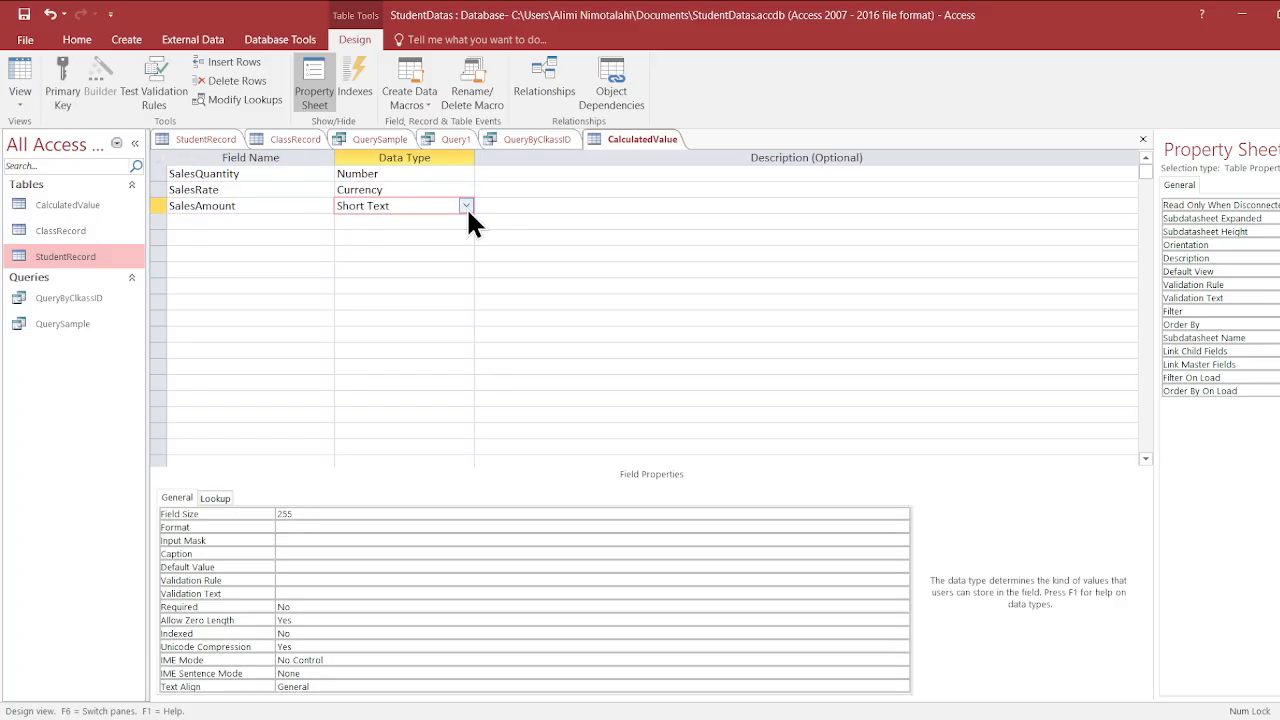
click(440, 376)
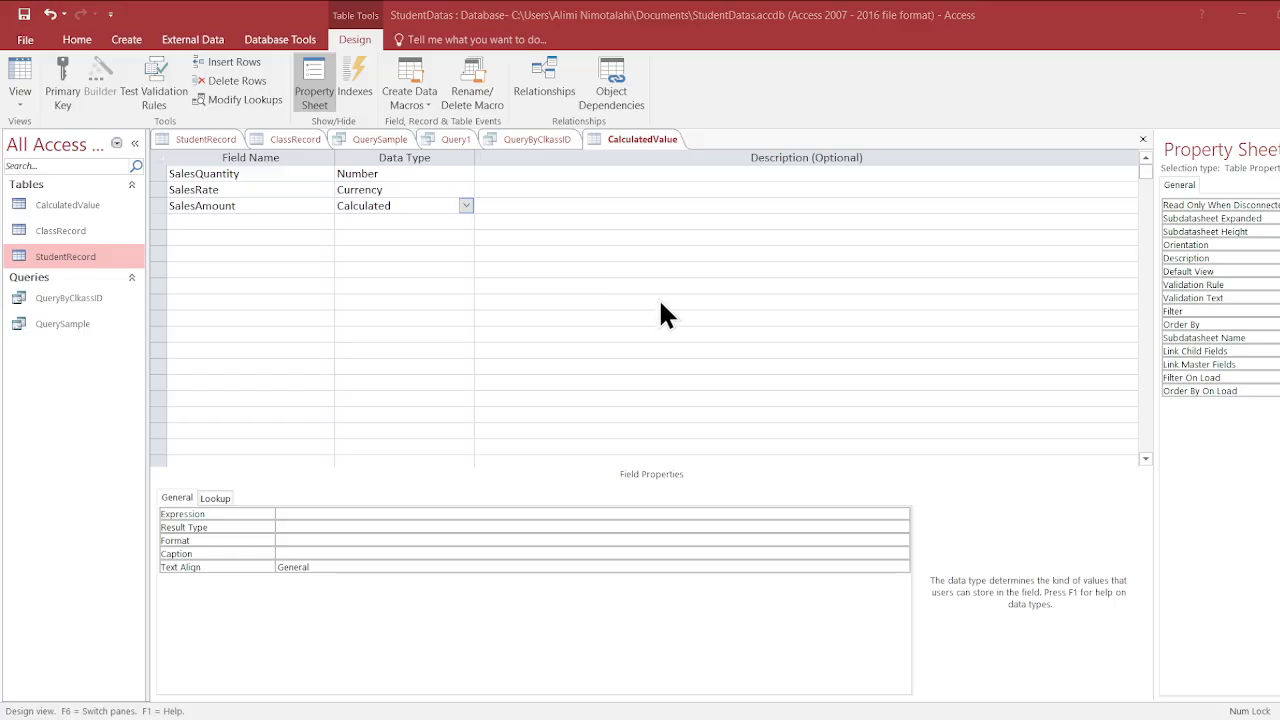
click(823, 186)
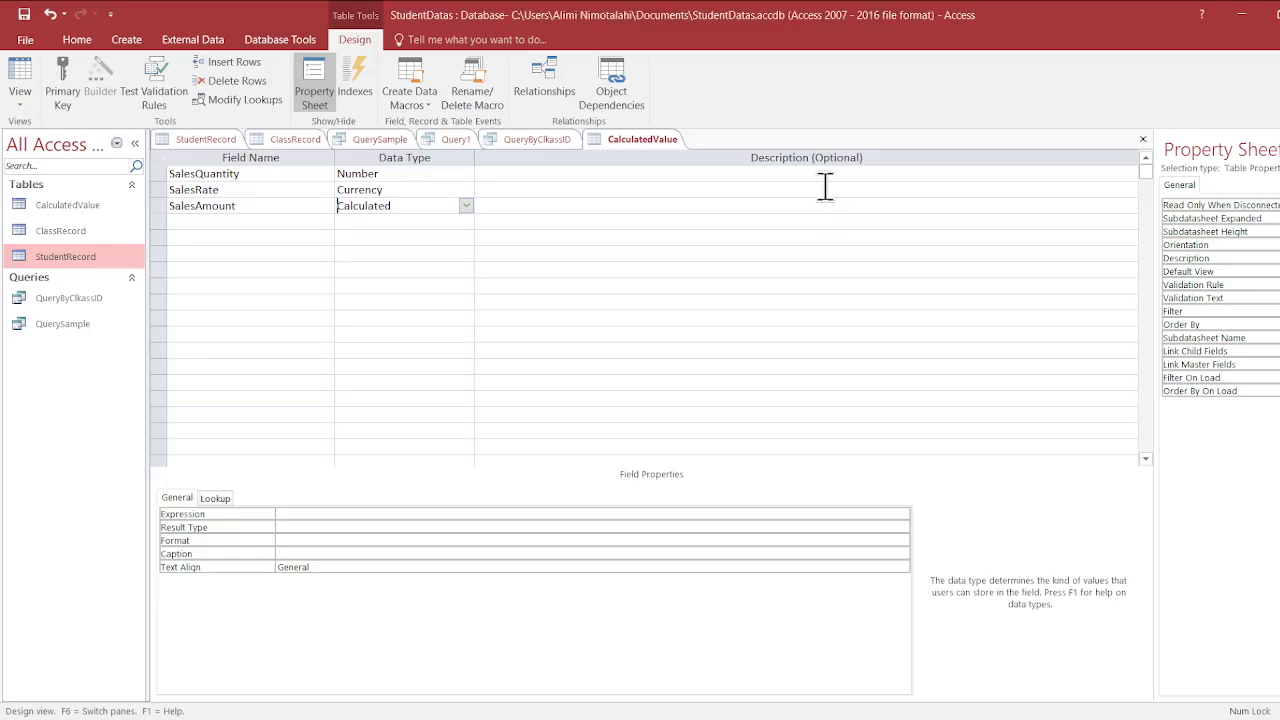
click(588, 270)
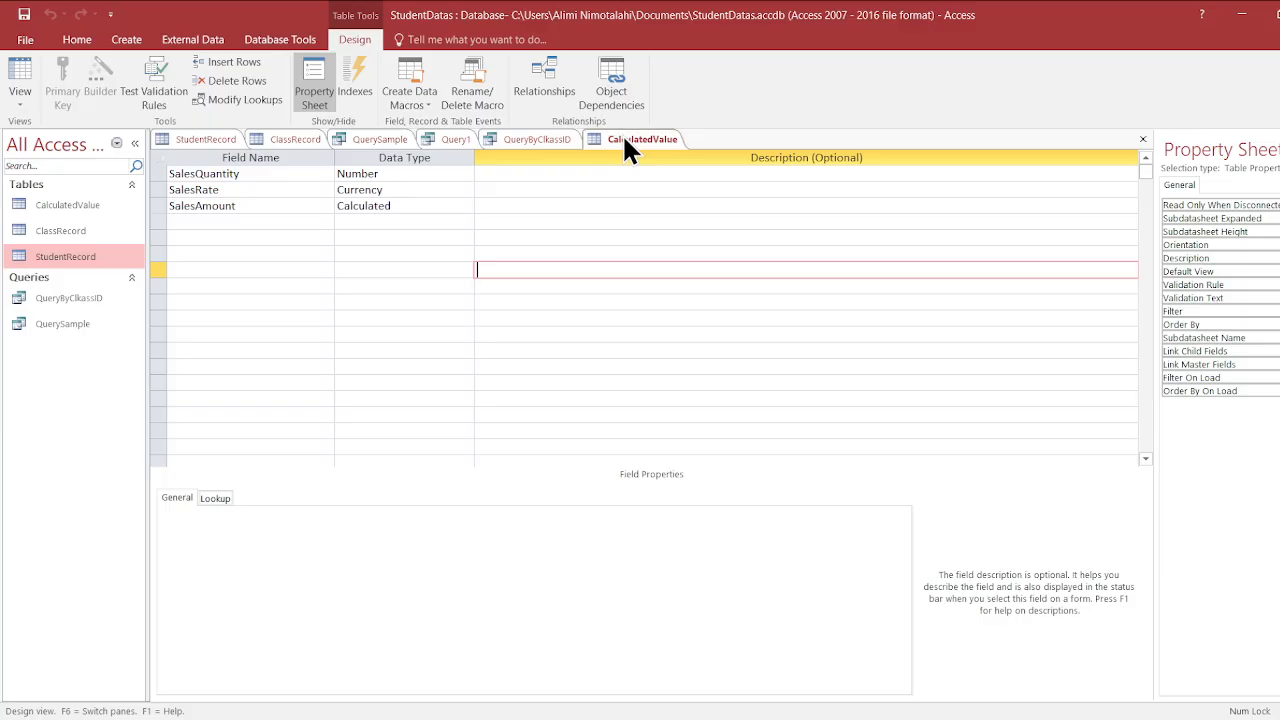
- Show the table in Datasheet view and fill the first record with SalesQuantity 20 and SalesRate 1000
click(659, 236)
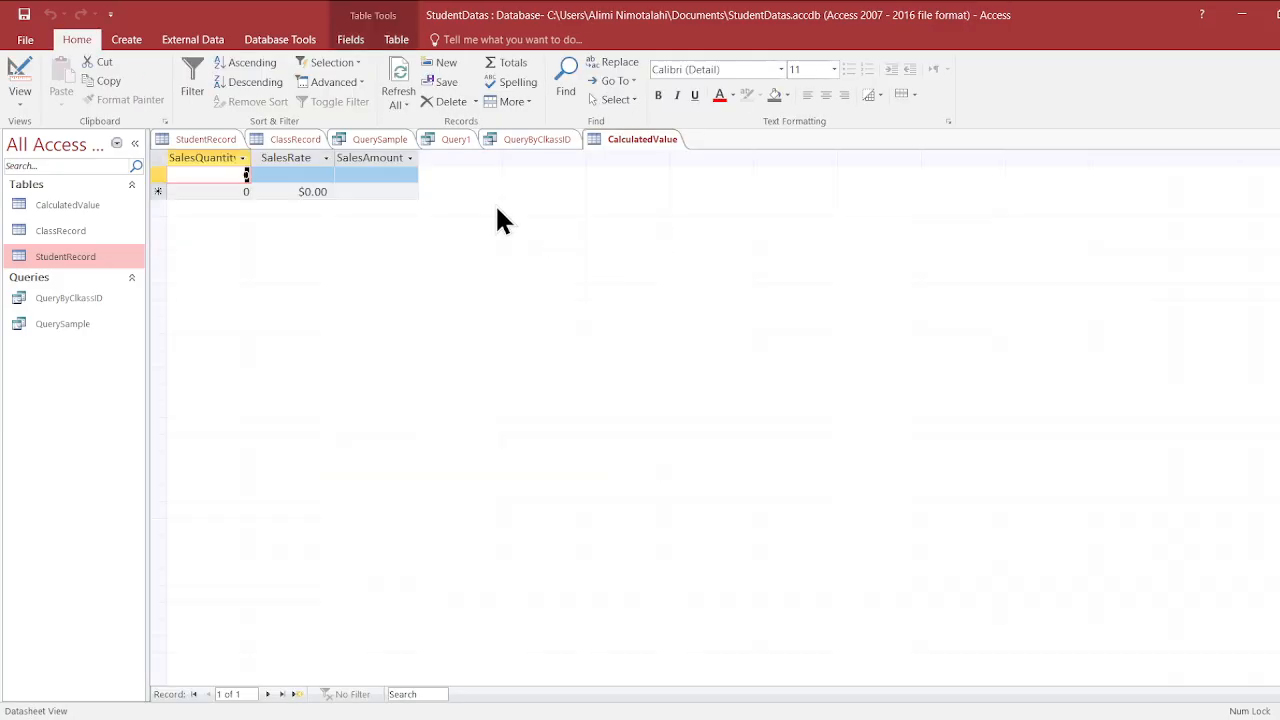
click(212, 178)
key(BackSpace)
text(20)
click(288, 178)
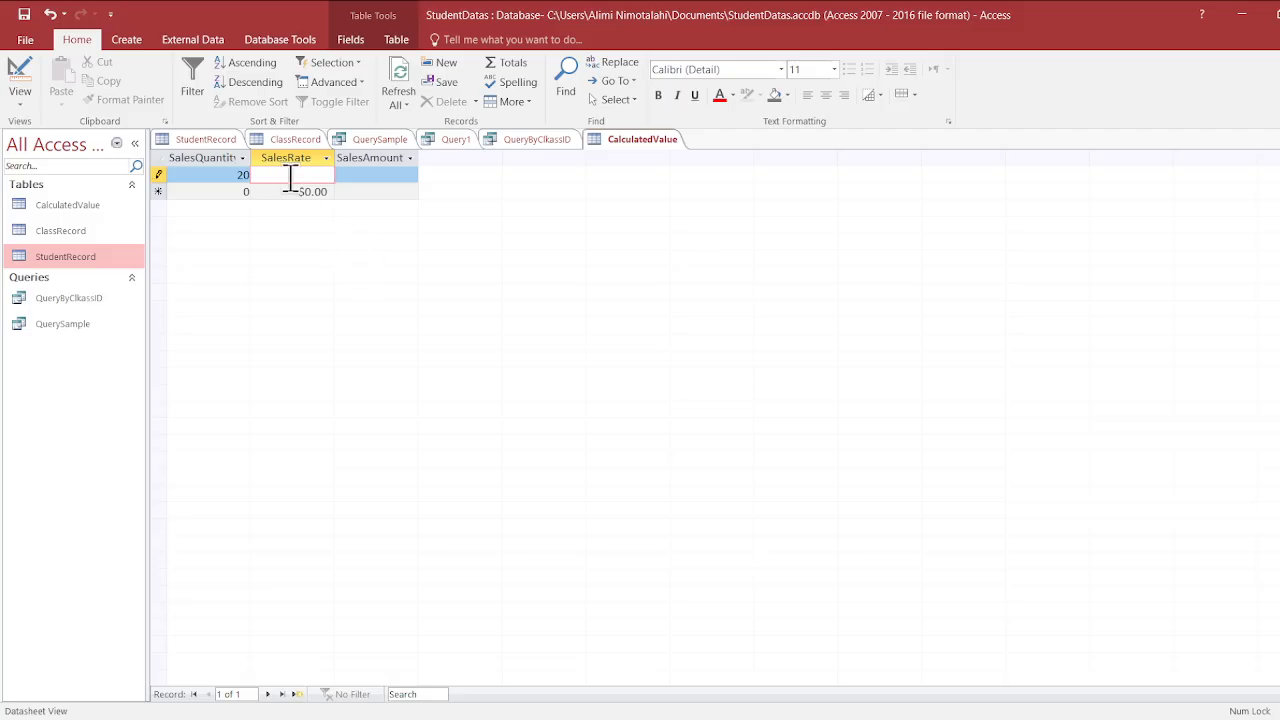
text(1000)
click(375, 175)
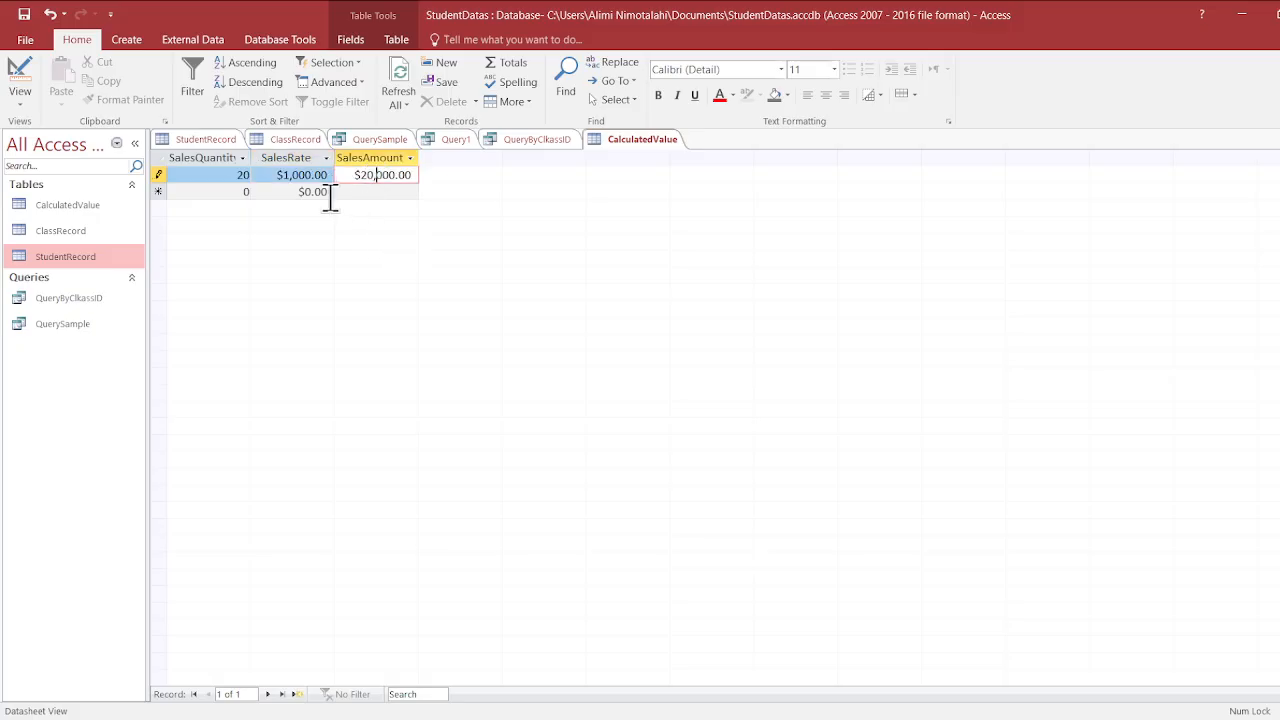
click(388, 192)
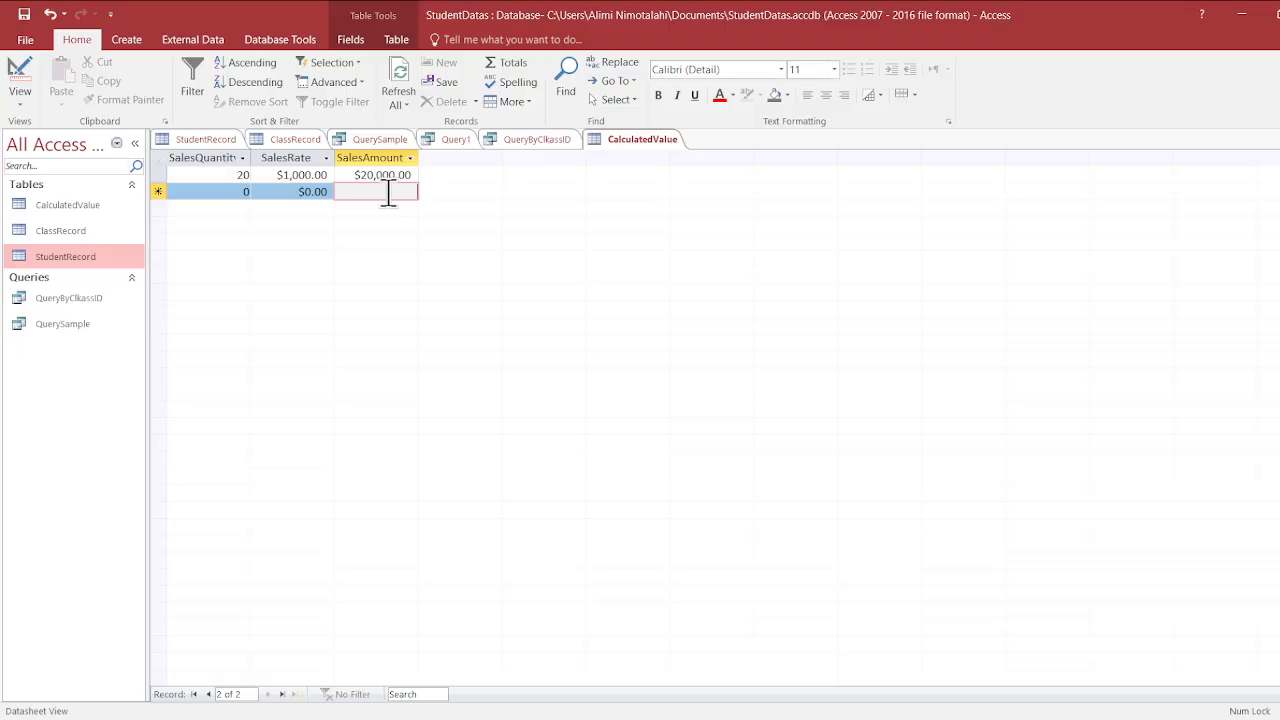
- Add a second record with SalesQuantity 5 and SalesRate 100
click(182, 191)
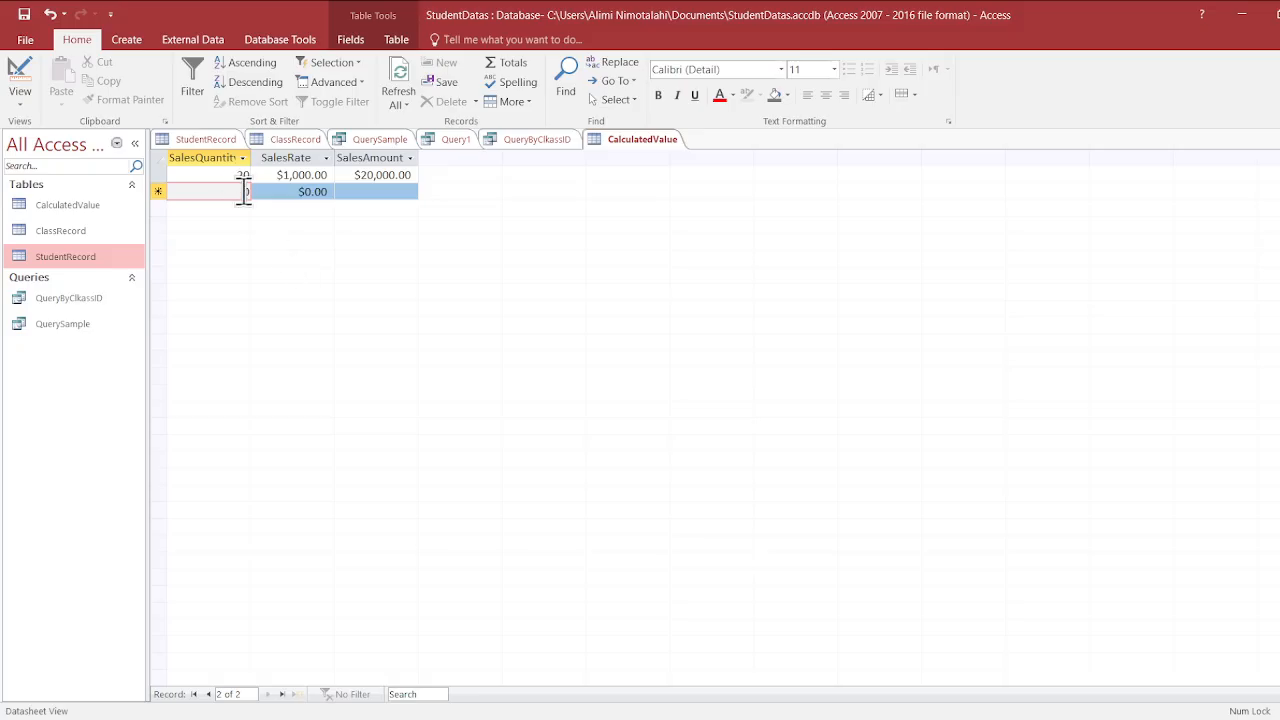
text(5)
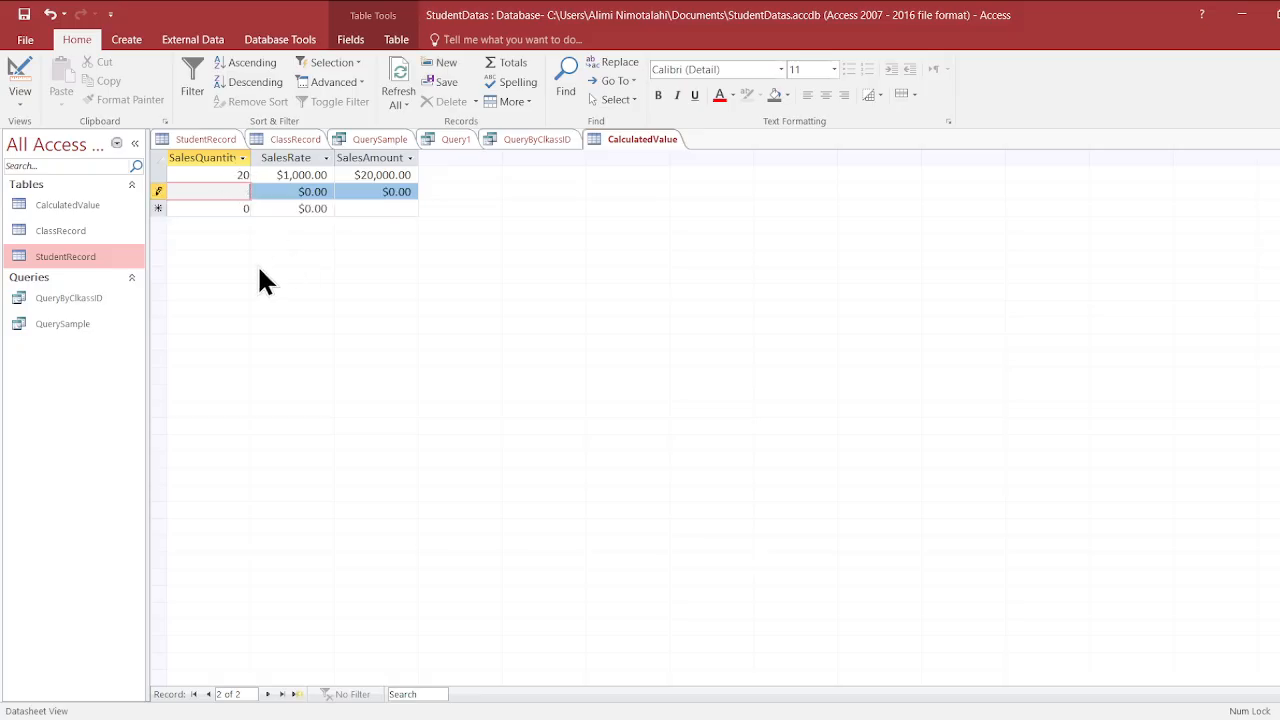
click(306, 207)
click(313, 192)
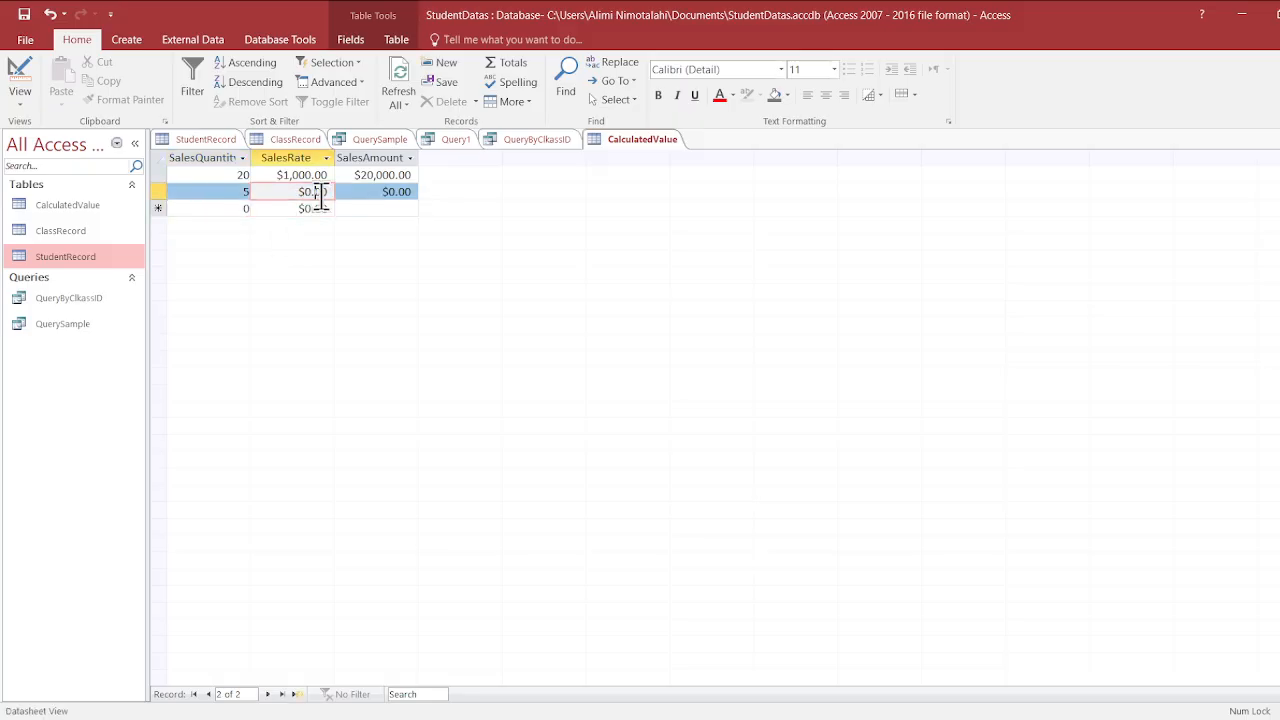
key(BackSpace)
key(BackSpace)
key(BackSpace)
key(BackSpace)
key(BackSpace)
text(100)
key(Tab)
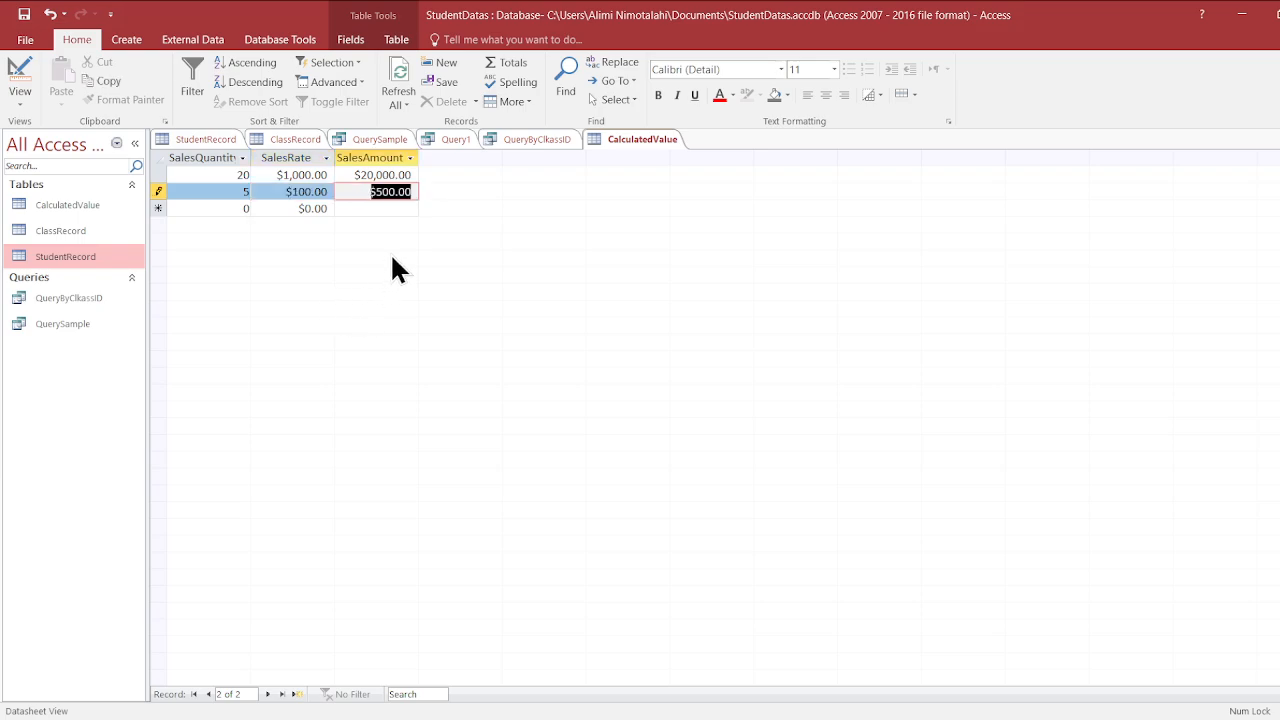
click(377, 208)
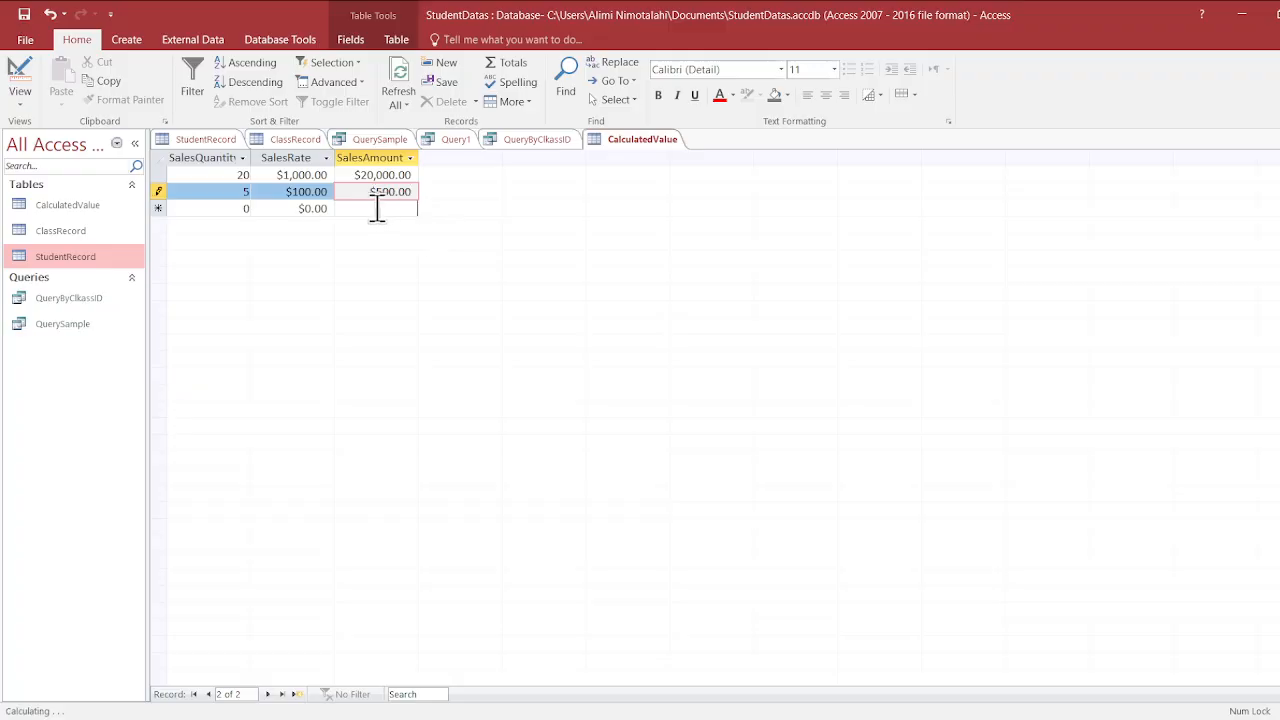